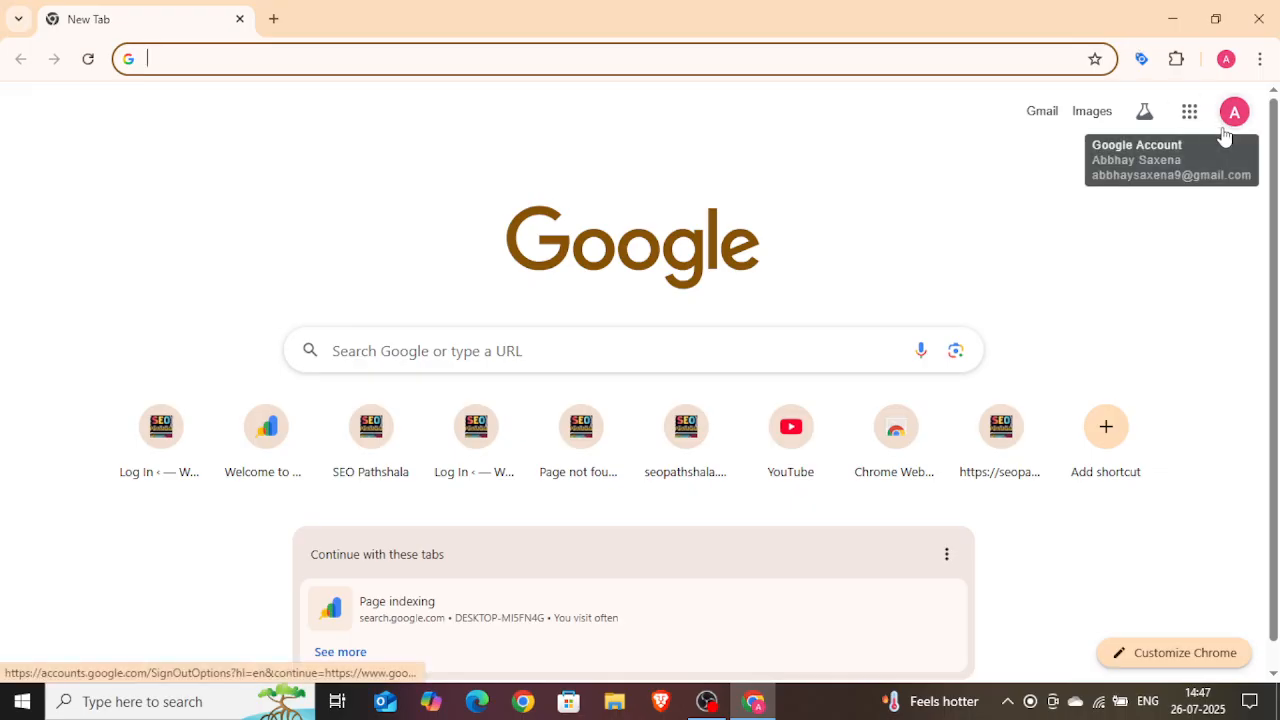
{"action": "left_click", "coordinate": [266, 428]}
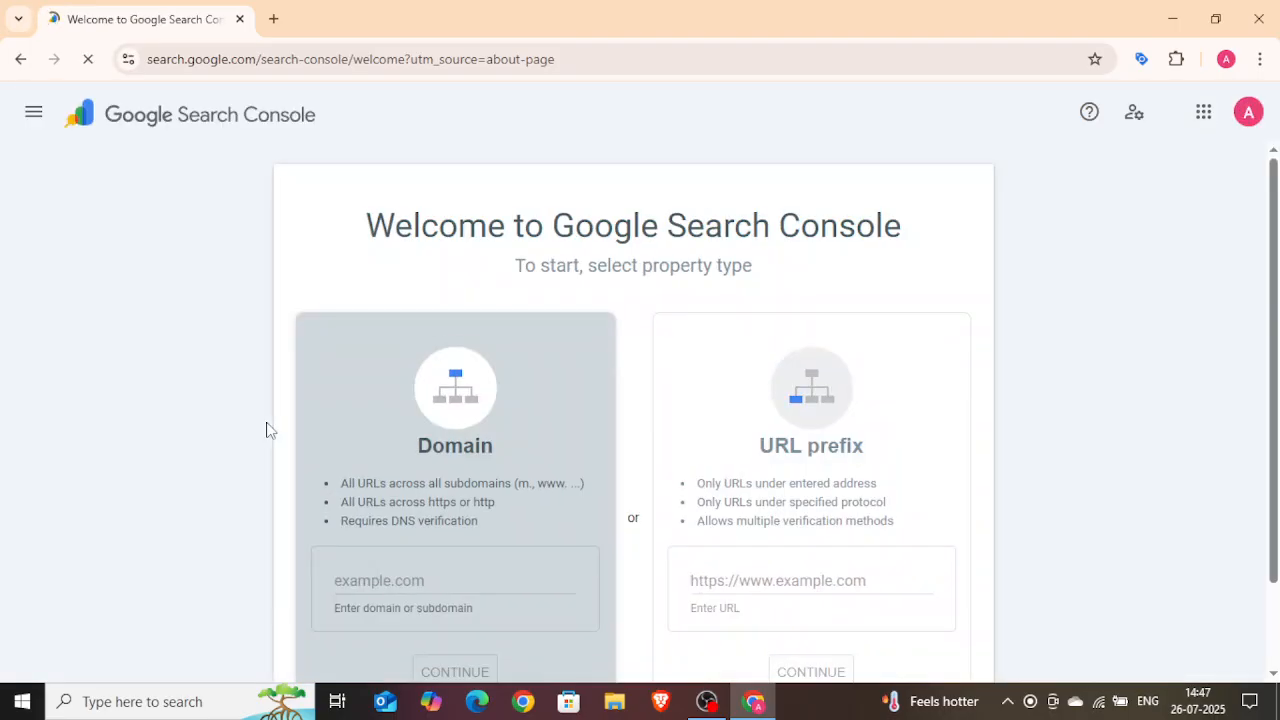
{"action": "left_click", "coordinate": [1248, 116]}
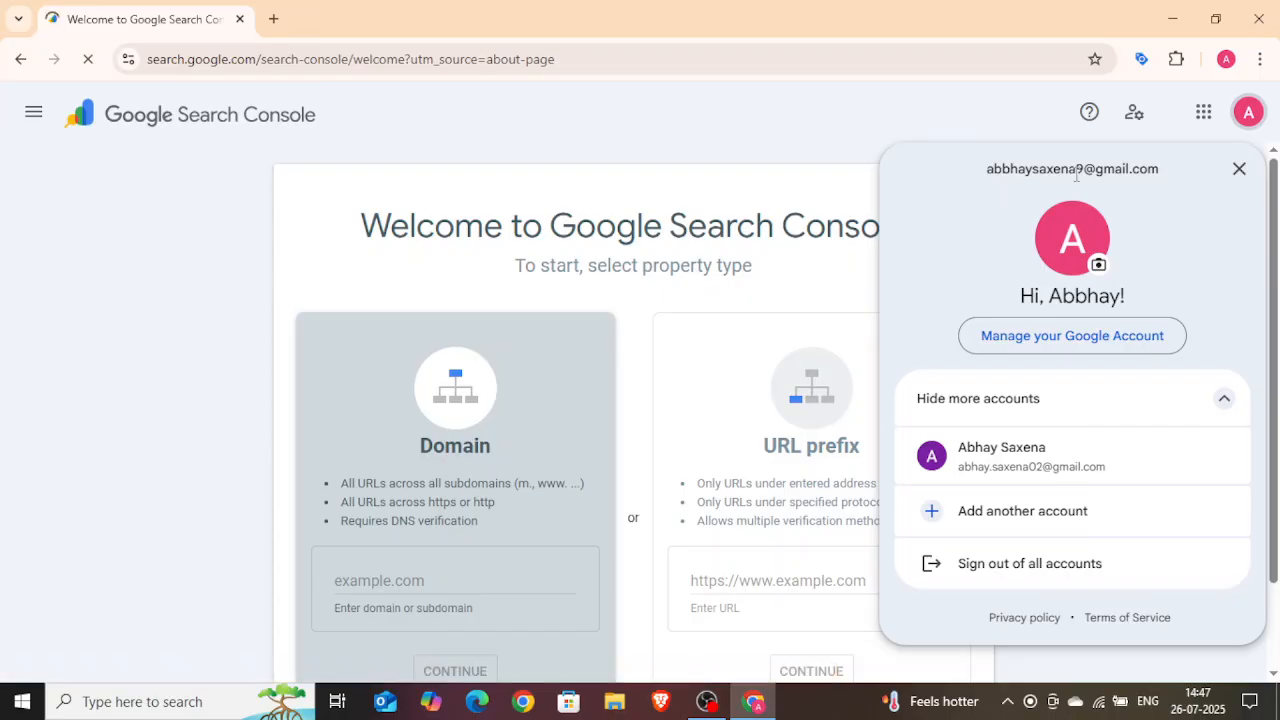
{"action": "left_click", "coordinate": [928, 122]}
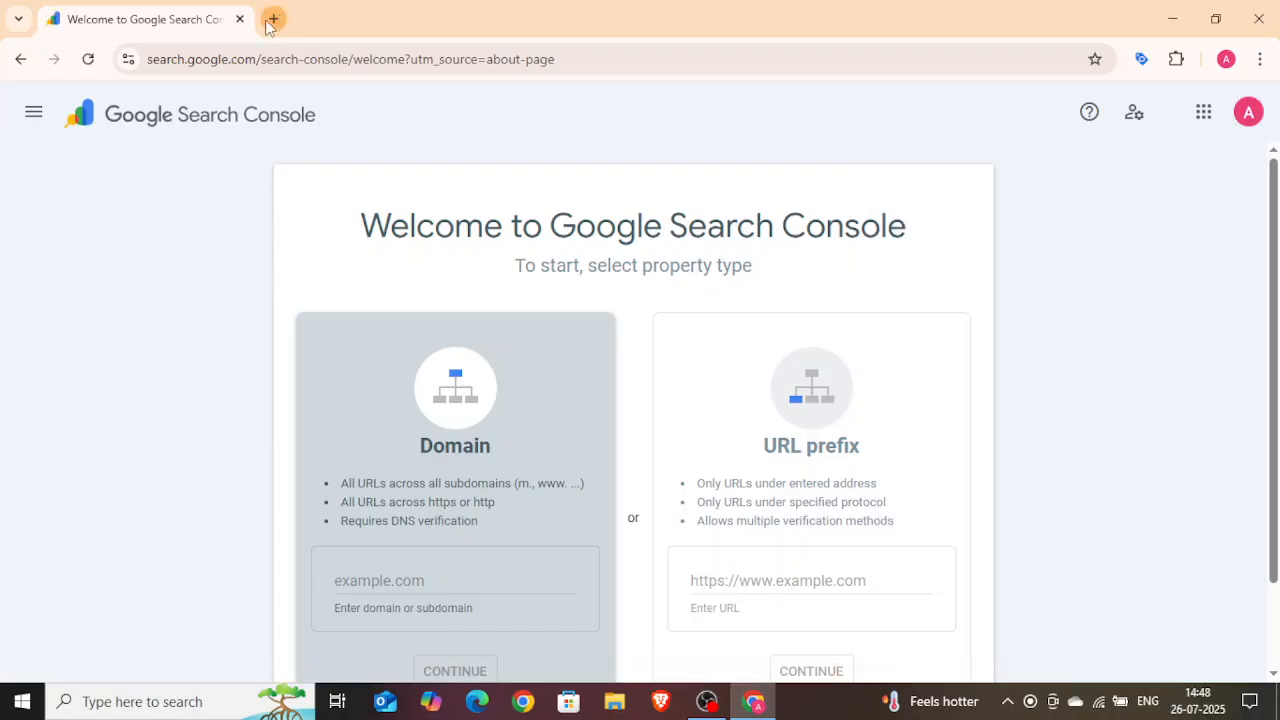
{"action": "left_click", "coordinate": [273, 19]}
{"action": "left_click", "coordinate": [240, 19]}
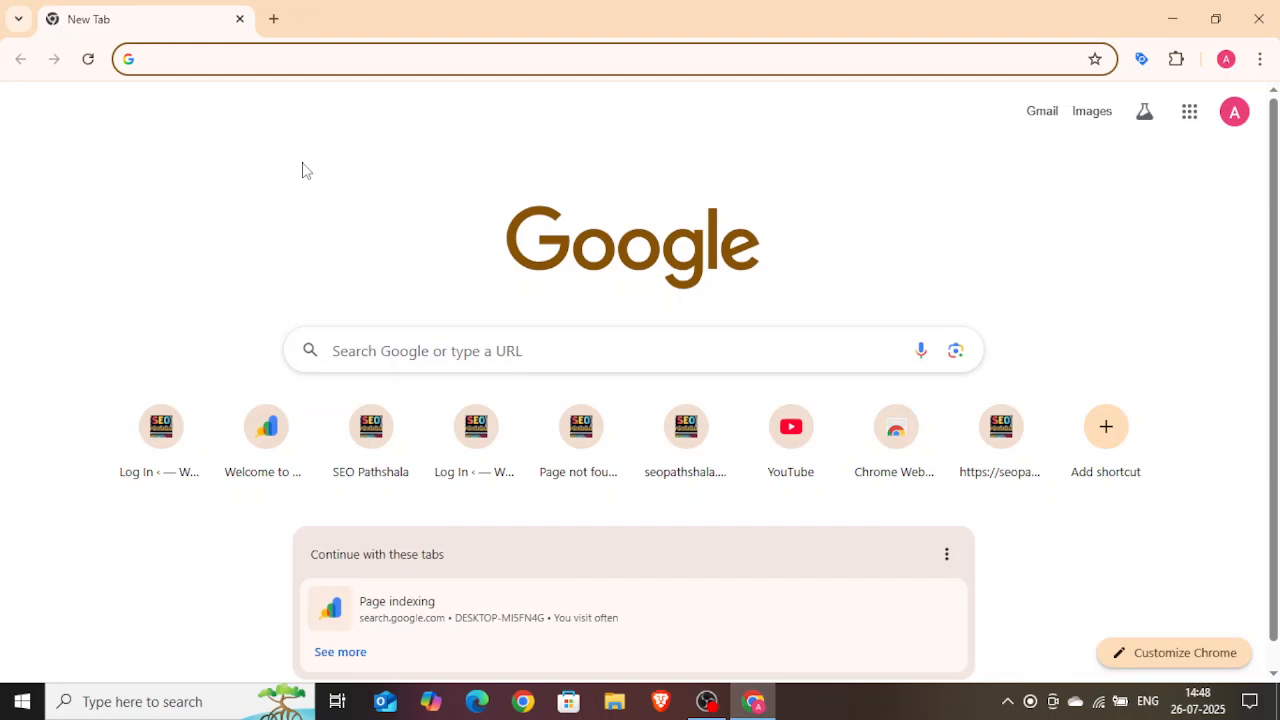
Step: Search Google for google tag manager and open the Tag Manager sign-in page
{"action": "left_click", "coordinate": [361, 358]}
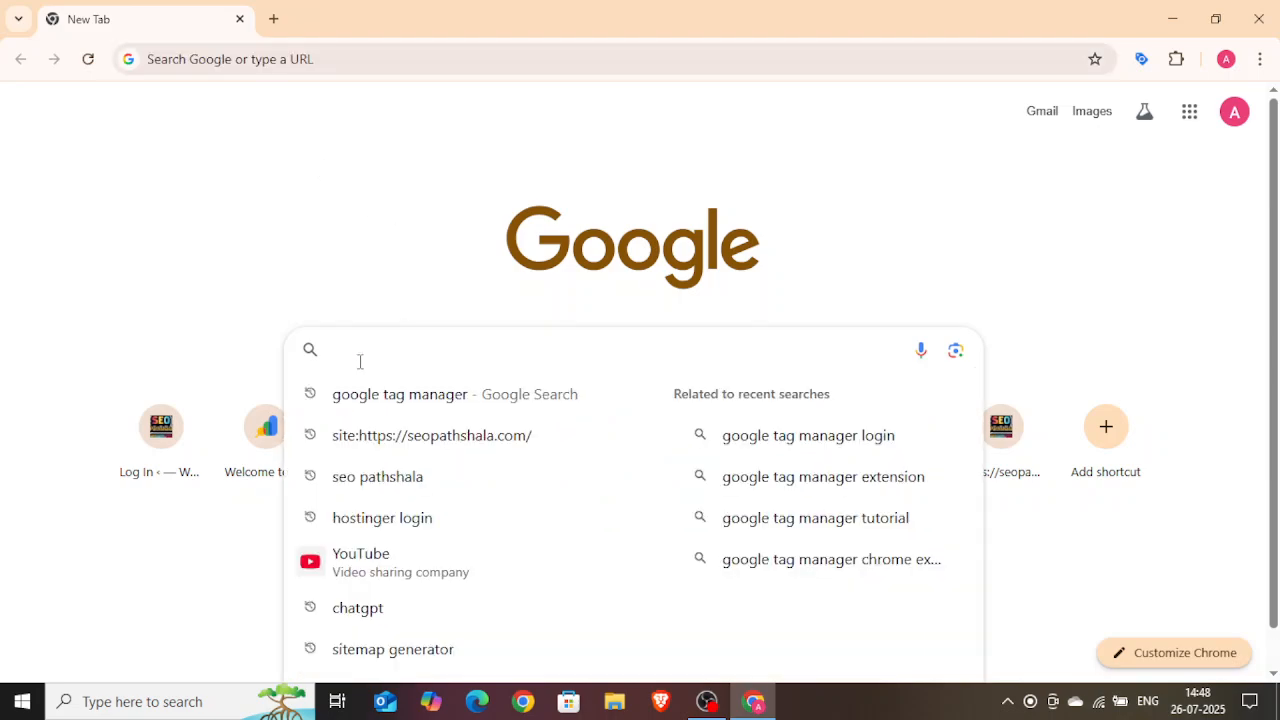
{"action": "left_click", "coordinate": [364, 395]}
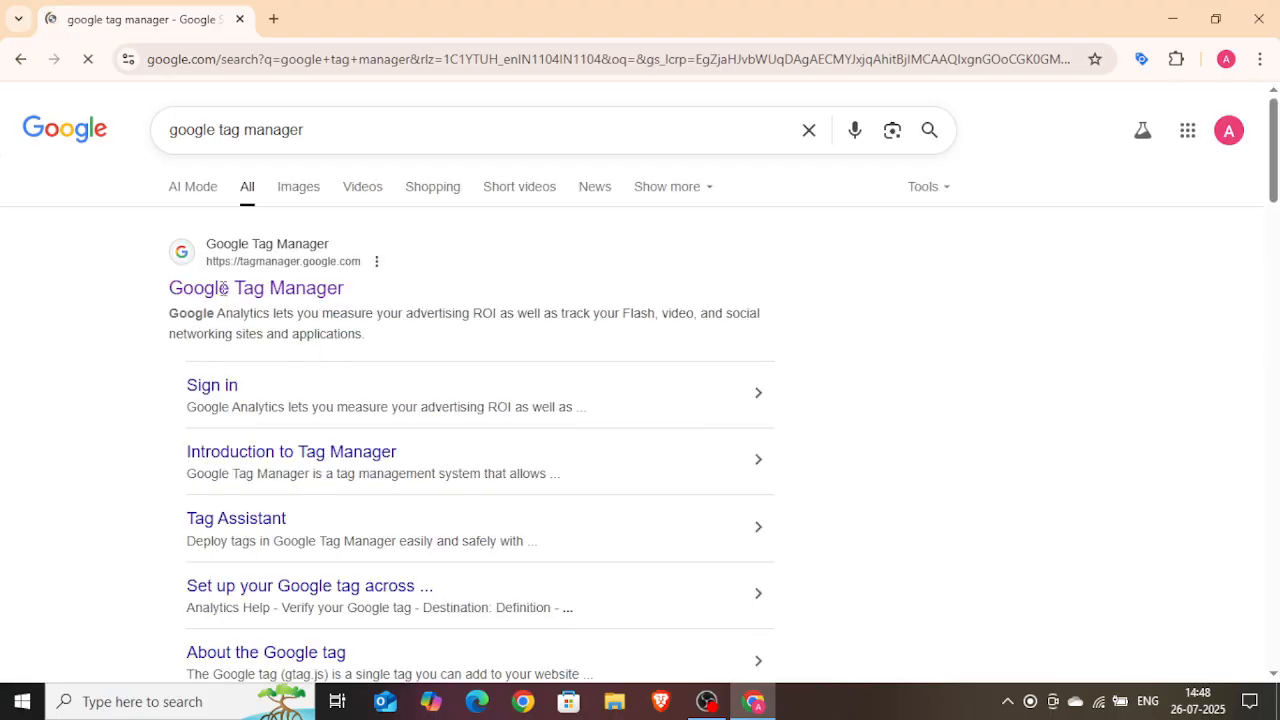
{"action": "left_click", "coordinate": [212, 390]}
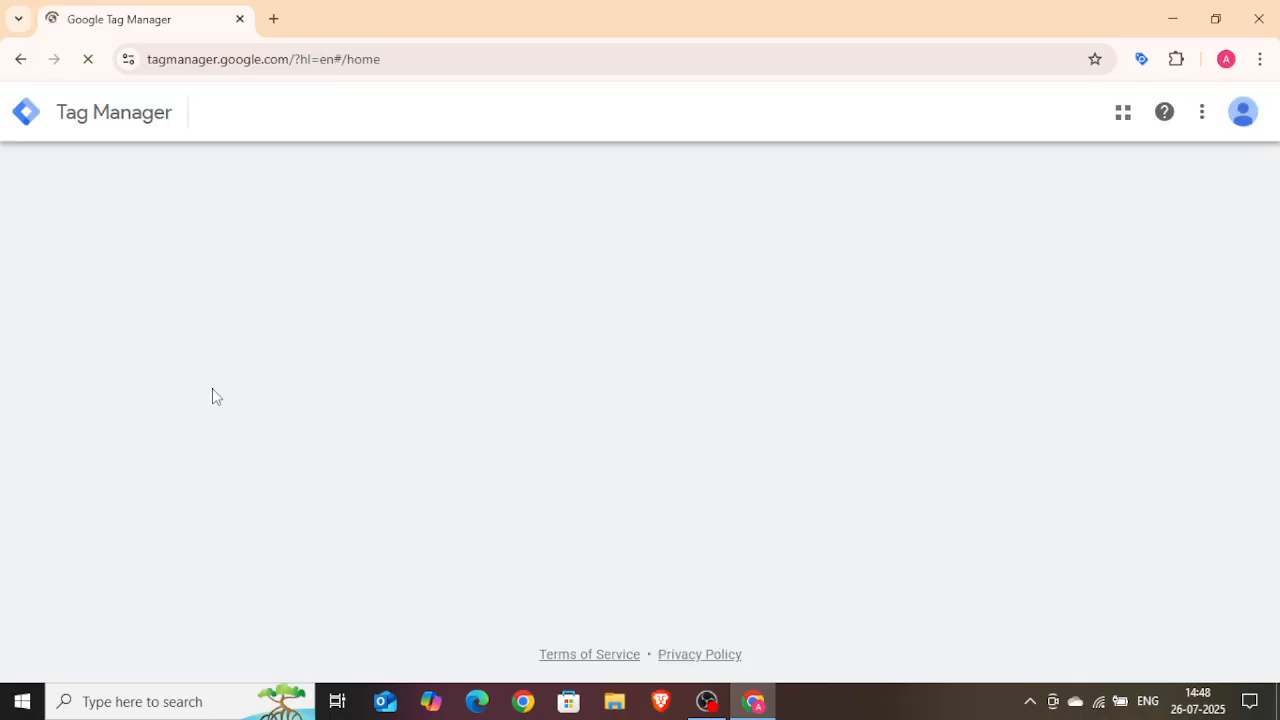
Step: Start creating a new Tag Manager account and name it SEO Pathshala
{"action": "left_click", "coordinate": [1243, 115]}
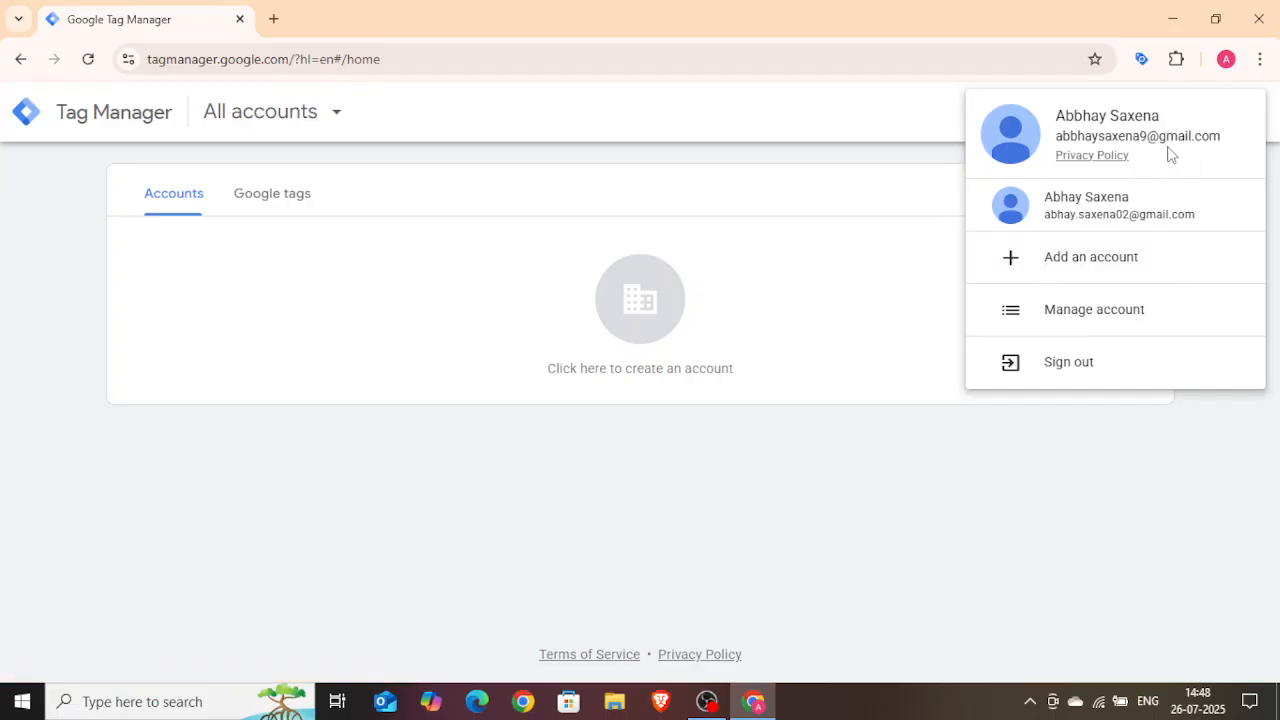
{"action": "left_click", "coordinate": [580, 458]}
{"action": "left_click", "coordinate": [1074, 206]}
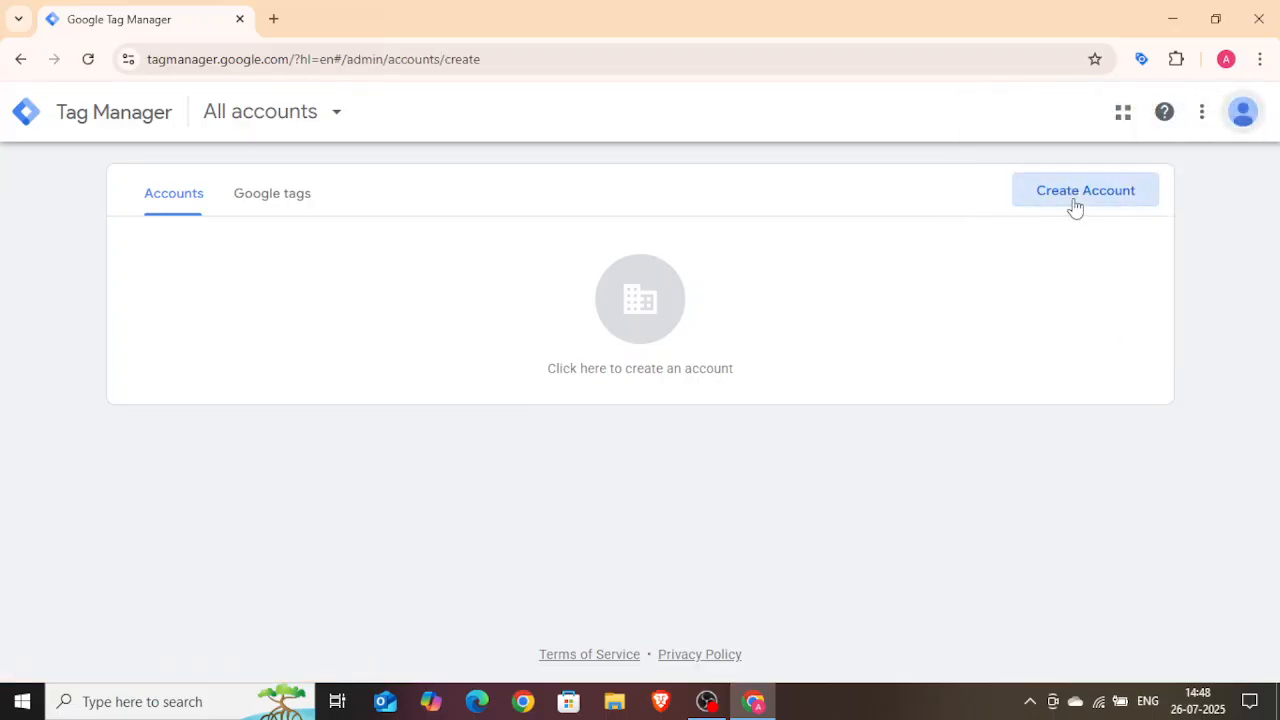
{"action": "left_click", "coordinate": [312, 372]}
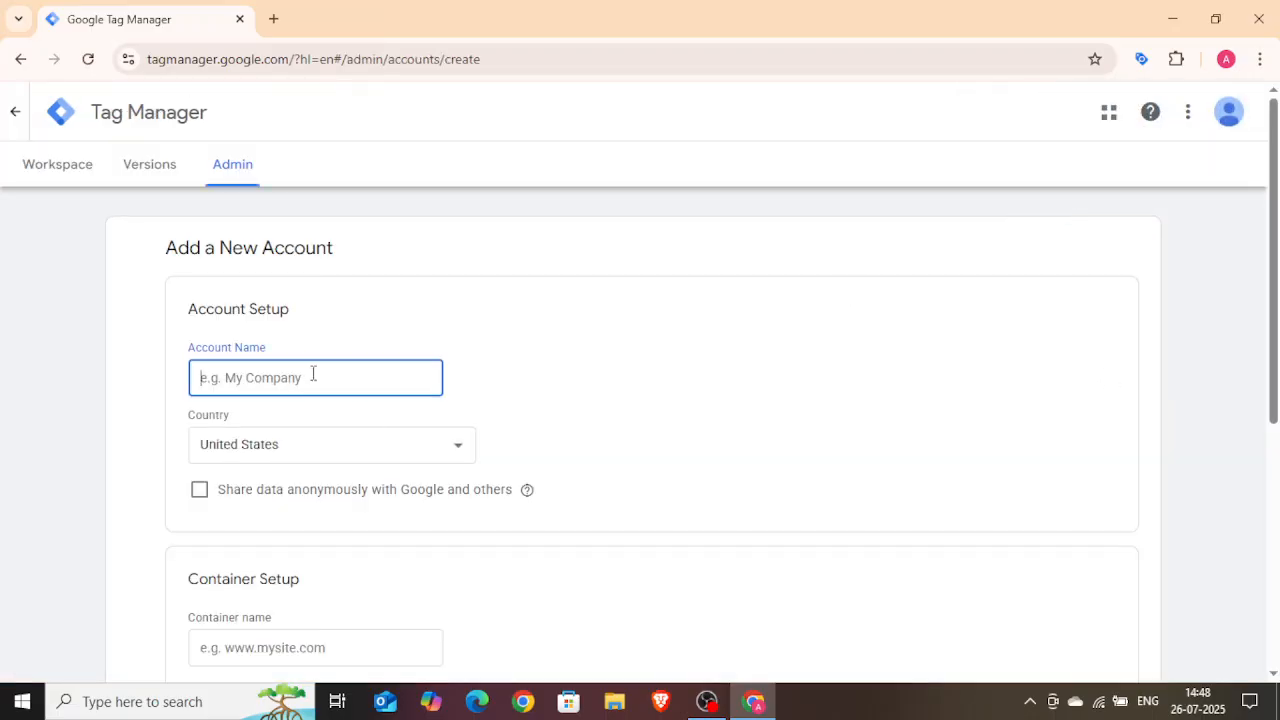
{"action": "type", "text": "SEO Pathshala"}
Step: Set the account country to India and enable sharing data anonymously with Google and others
{"action": "left_click", "coordinate": [356, 455]}
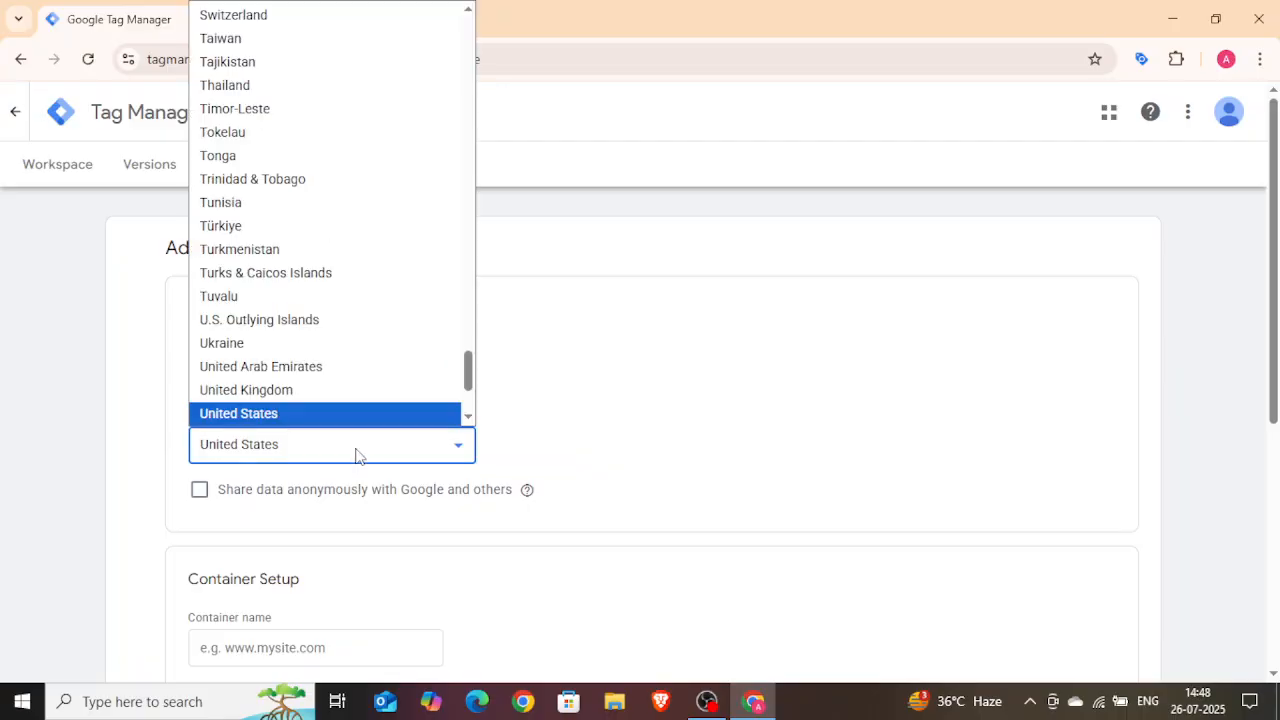
{"action": "type", "text": "in"}
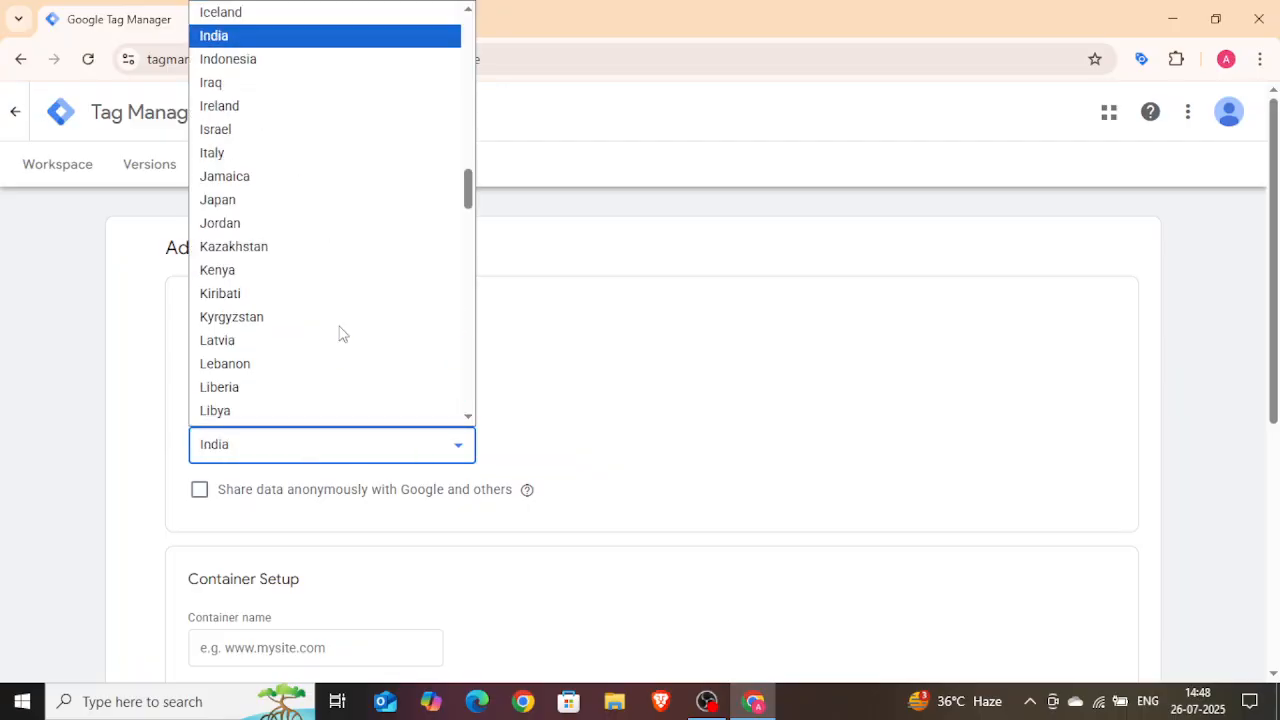
{"action": "left_click", "coordinate": [260, 37]}
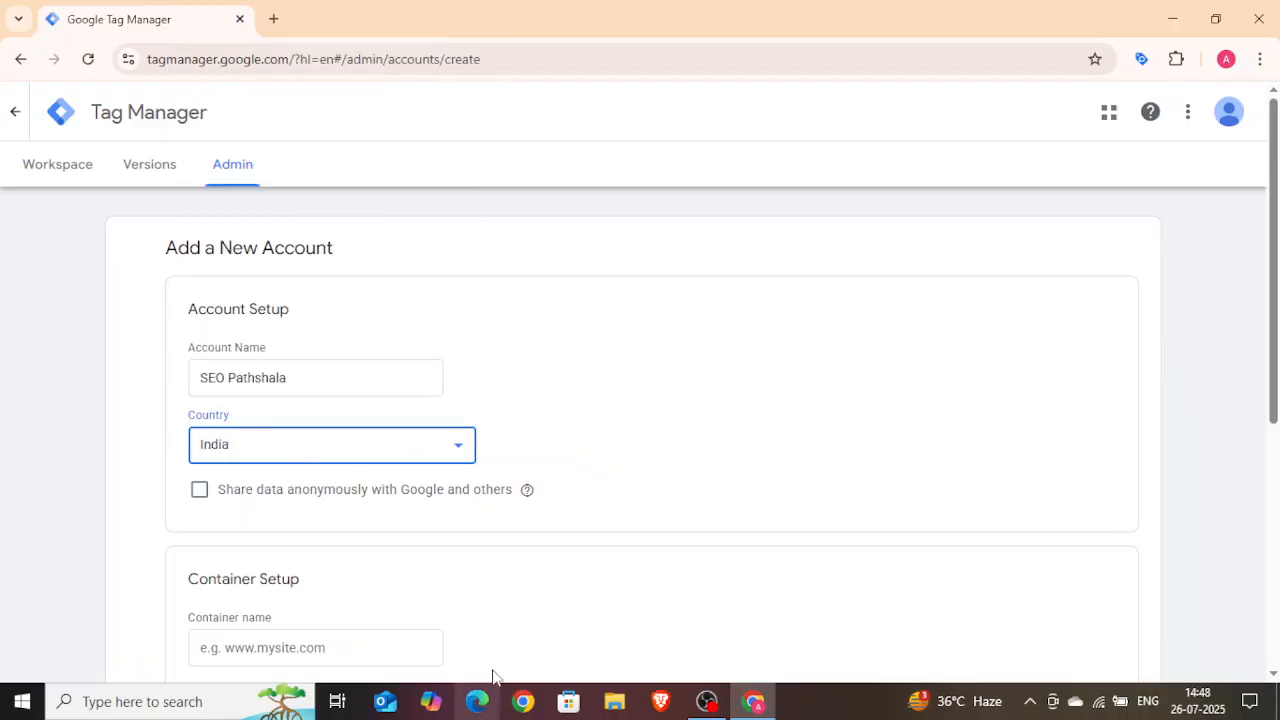
{"action": "scroll", "coordinate": [588, 526], "scroll_direction": "down", "scroll_amount": 1}
{"action": "left_click", "coordinate": [201, 404]}
{"action": "left_click", "coordinate": [201, 404]}
Step: Copy the seopathshala.com address from a new browser tab and paste it as the container name
{"action": "scroll", "coordinate": [451, 437], "scroll_direction": "down", "scroll_amount": 1}
{"action": "left_click", "coordinate": [270, 470]}
{"action": "left_click", "coordinate": [273, 19]}
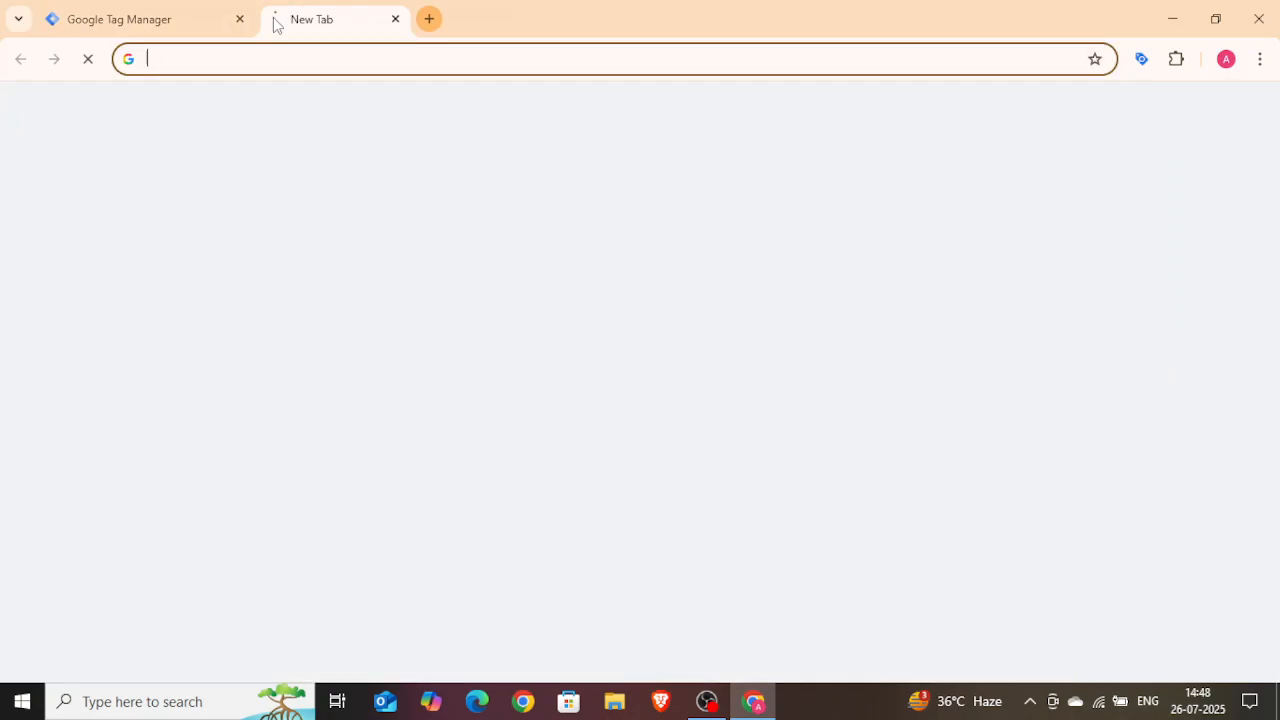
{"action": "type", "text": "se"}
{"action": "left_click", "coordinate": [300, 98]}
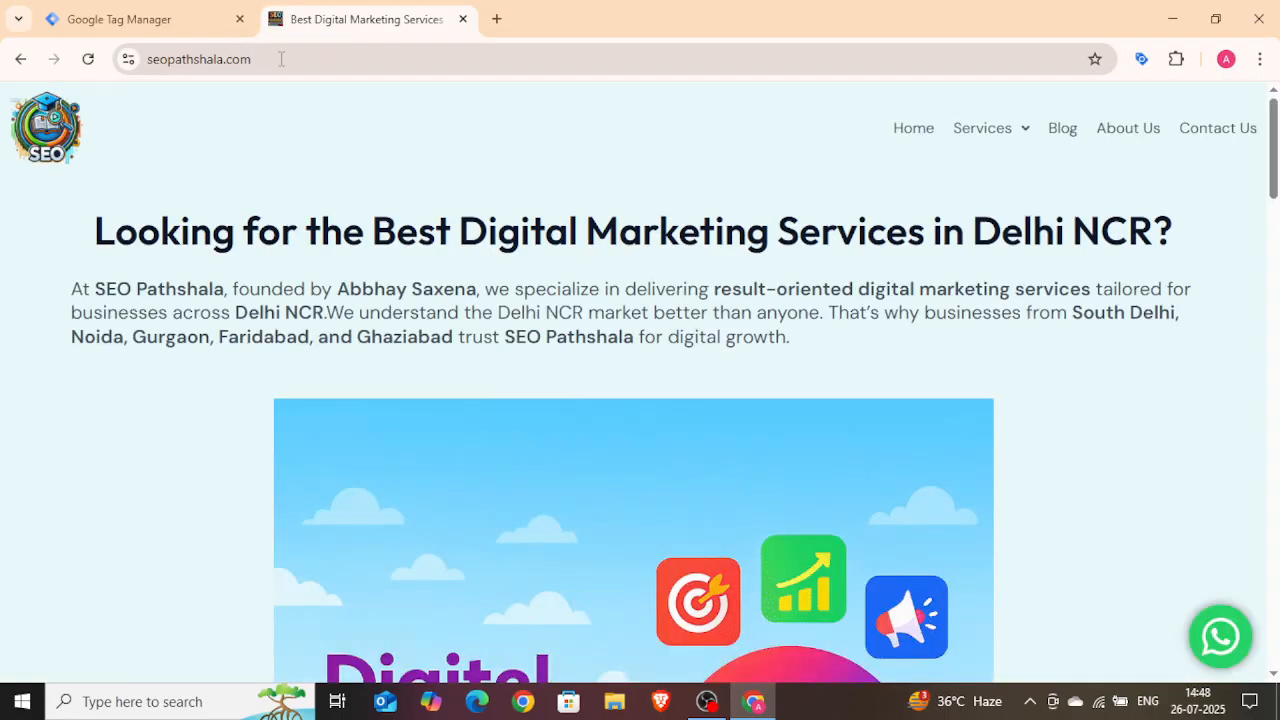
{"action": "left_click", "coordinate": [283, 59]}
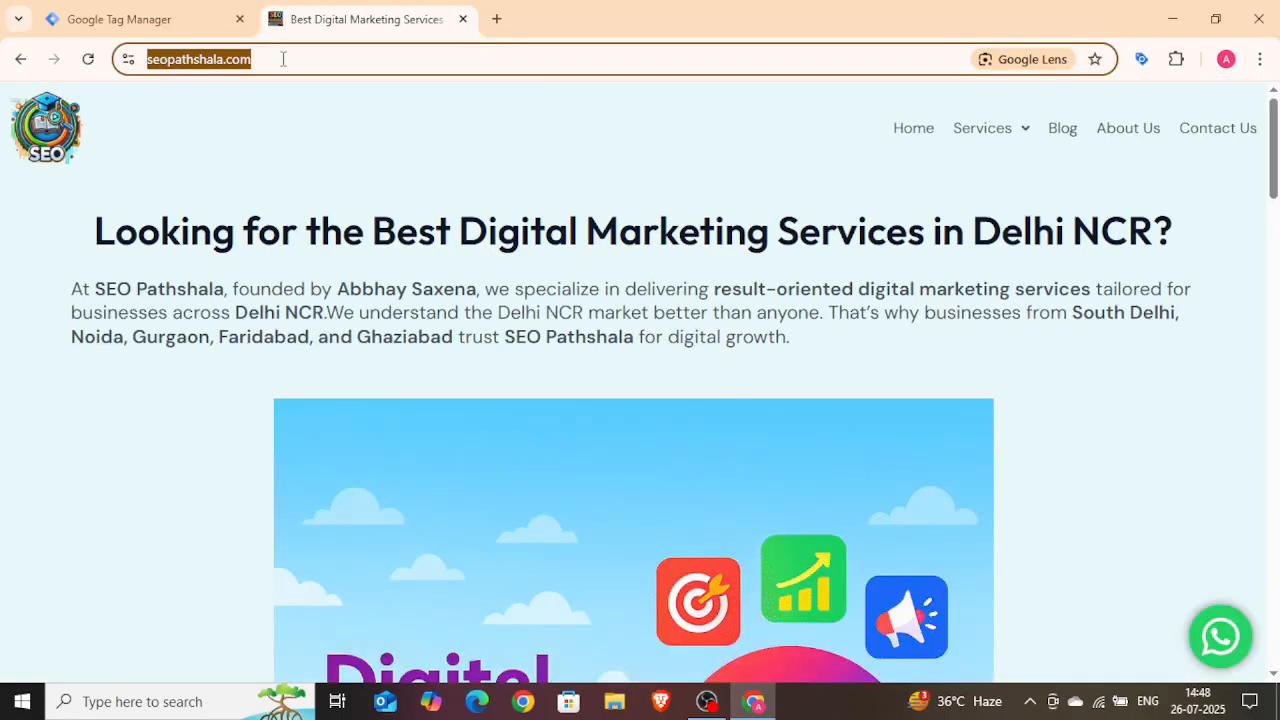
{"action": "key", "text": "ctrl+c"}
{"action": "left_click", "coordinate": [120, 19]}
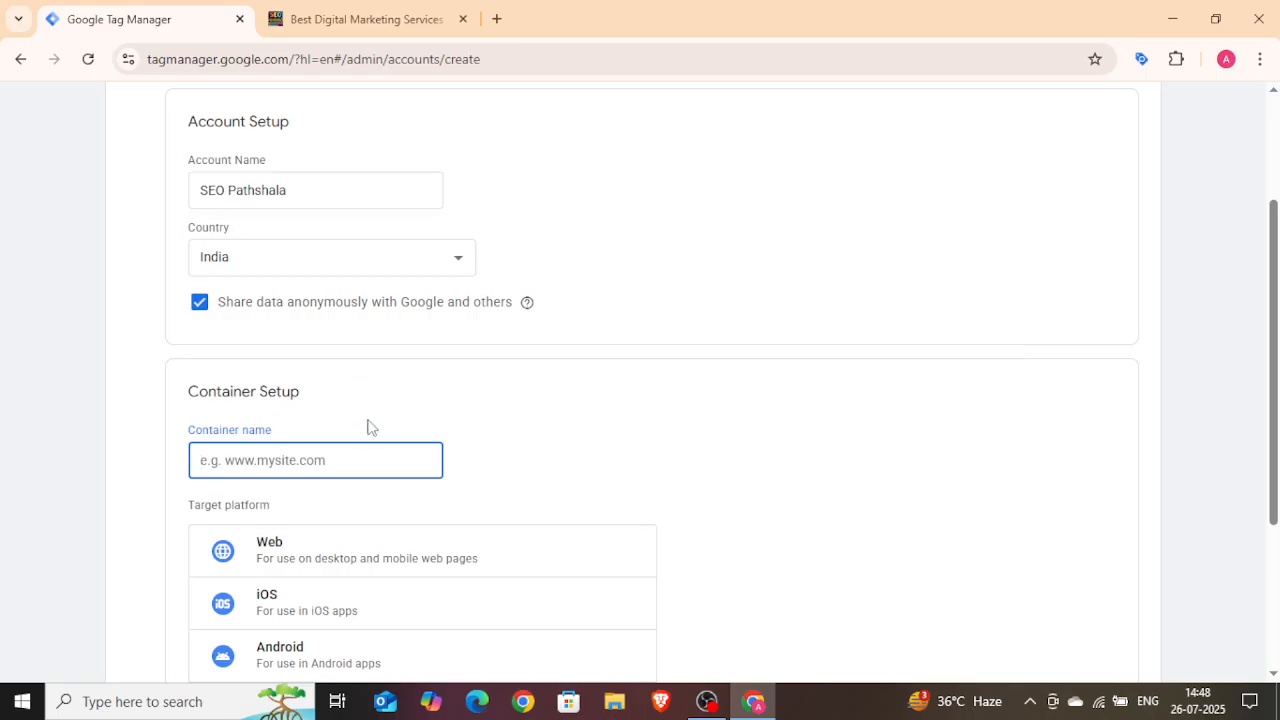
{"action": "key", "text": "ctrl+v"}
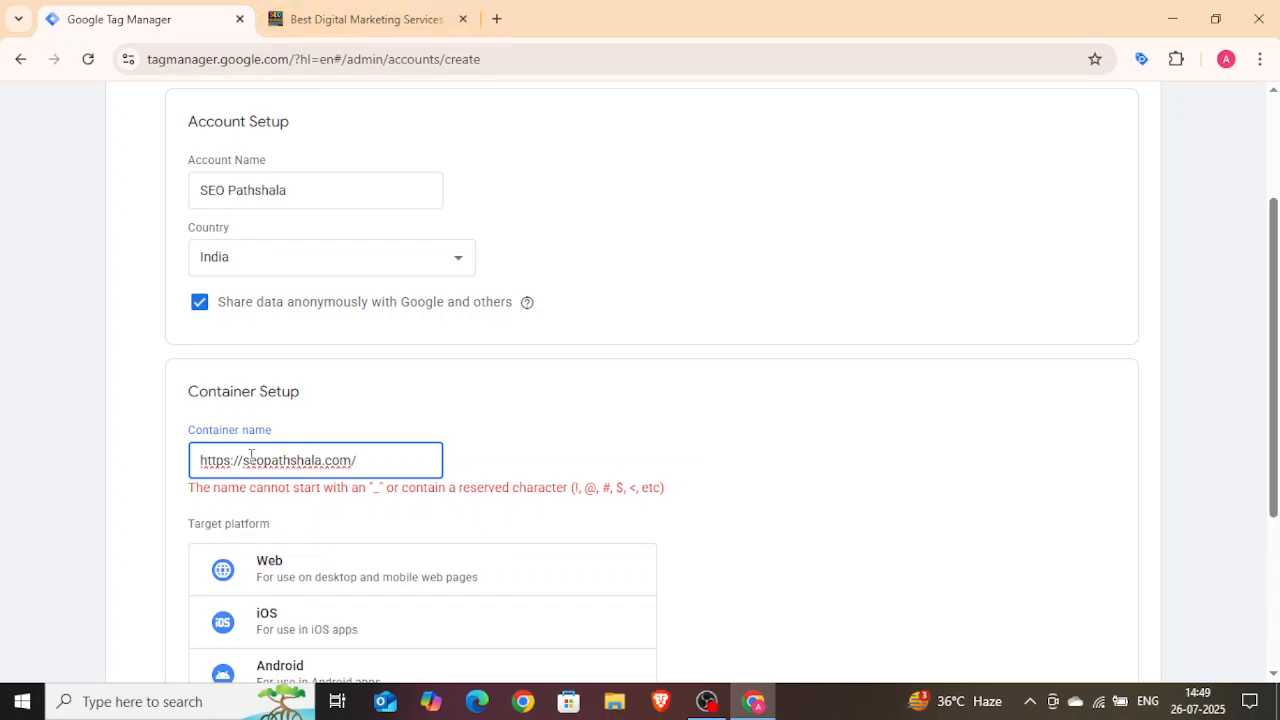
{"action": "left_click_drag", "start_coordinate": [244, 460], "coordinate": [200, 460]}
{"action": "key", "text": "BackSpace"}
{"action": "key", "text": "BackSpace"}
{"action": "left_click", "coordinate": [738, 428]}
Step: Choose Web as the target platform and create the account
{"action": "scroll", "coordinate": [633, 525], "scroll_direction": "down", "scroll_amount": 2}
{"action": "left_click", "coordinate": [423, 366]}
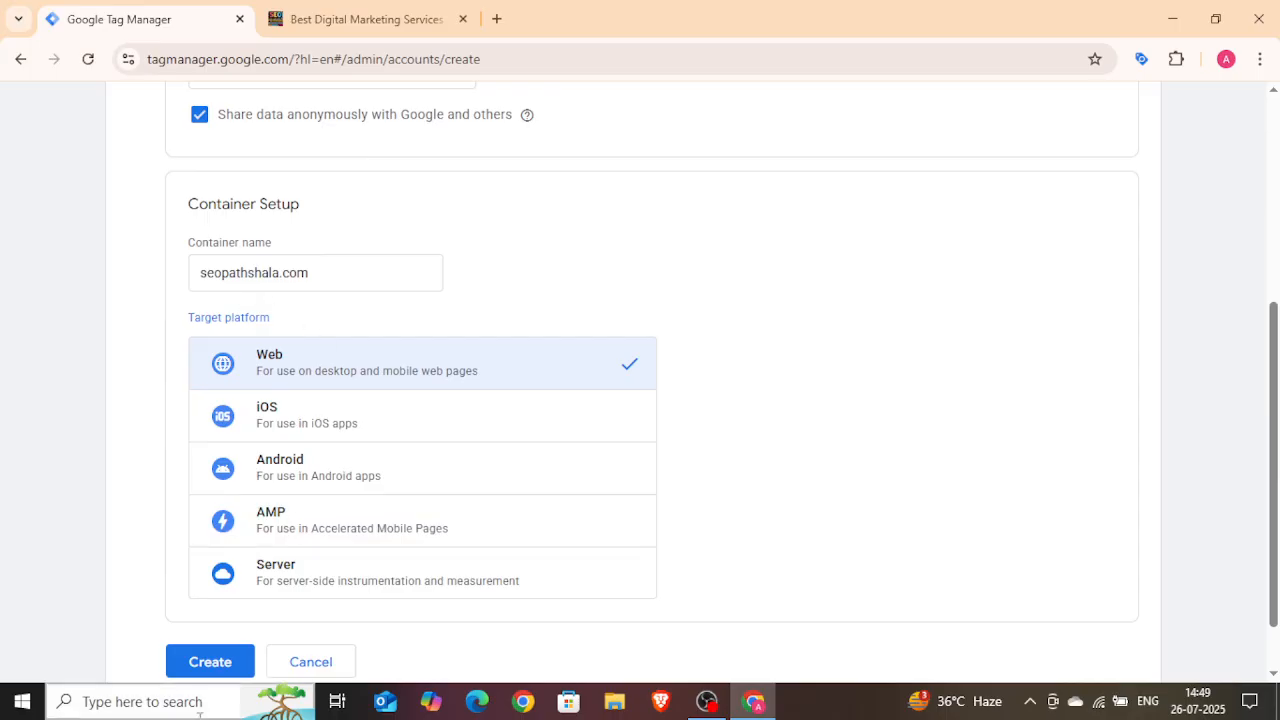
{"action": "left_click", "coordinate": [213, 664]}
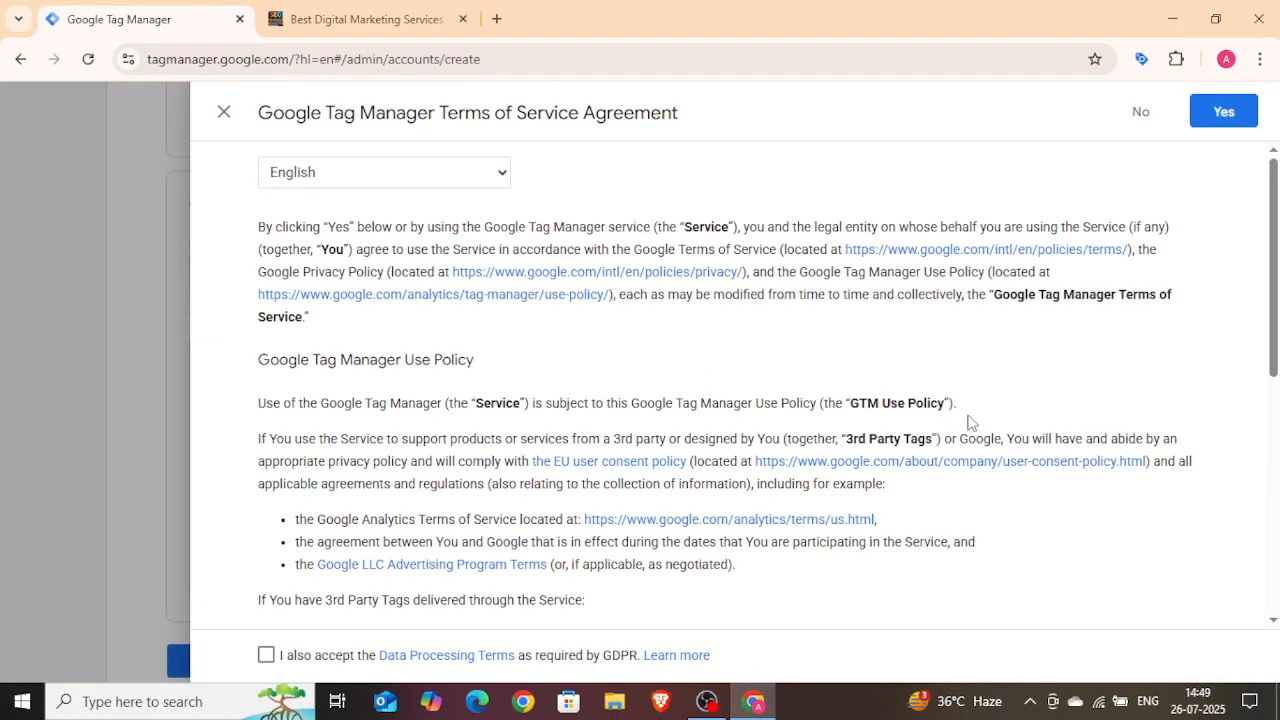
Step: Accept the Data Processing Terms and agree to the Tag Manager Terms of Service
{"action": "scroll", "coordinate": [914, 423], "scroll_direction": "down", "scroll_amount": 3}
{"action": "scroll", "coordinate": [914, 423], "scroll_direction": "down", "scroll_amount": 3}
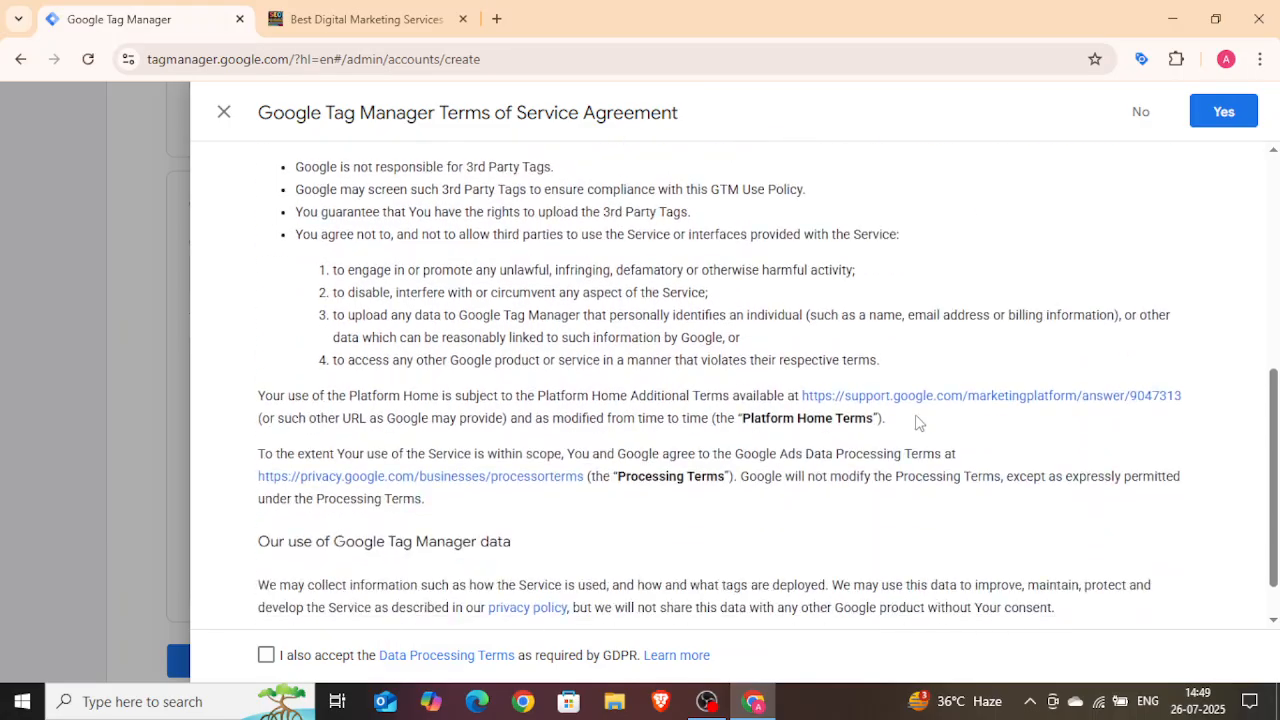
{"action": "left_click", "coordinate": [266, 655]}
{"action": "scroll", "coordinate": [648, 485], "scroll_direction": "up", "scroll_amount": 3}
{"action": "scroll", "coordinate": [648, 485], "scroll_direction": "up", "scroll_amount": 3}
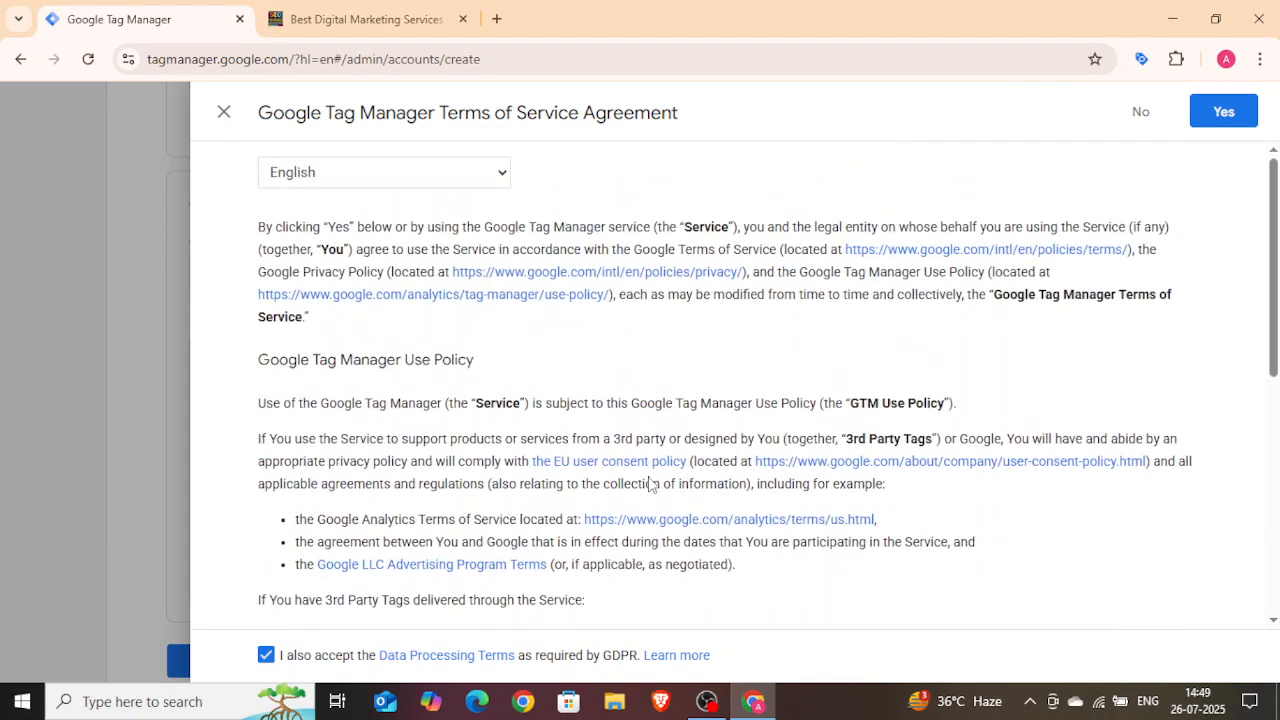
{"action": "left_click", "coordinate": [1226, 114]}
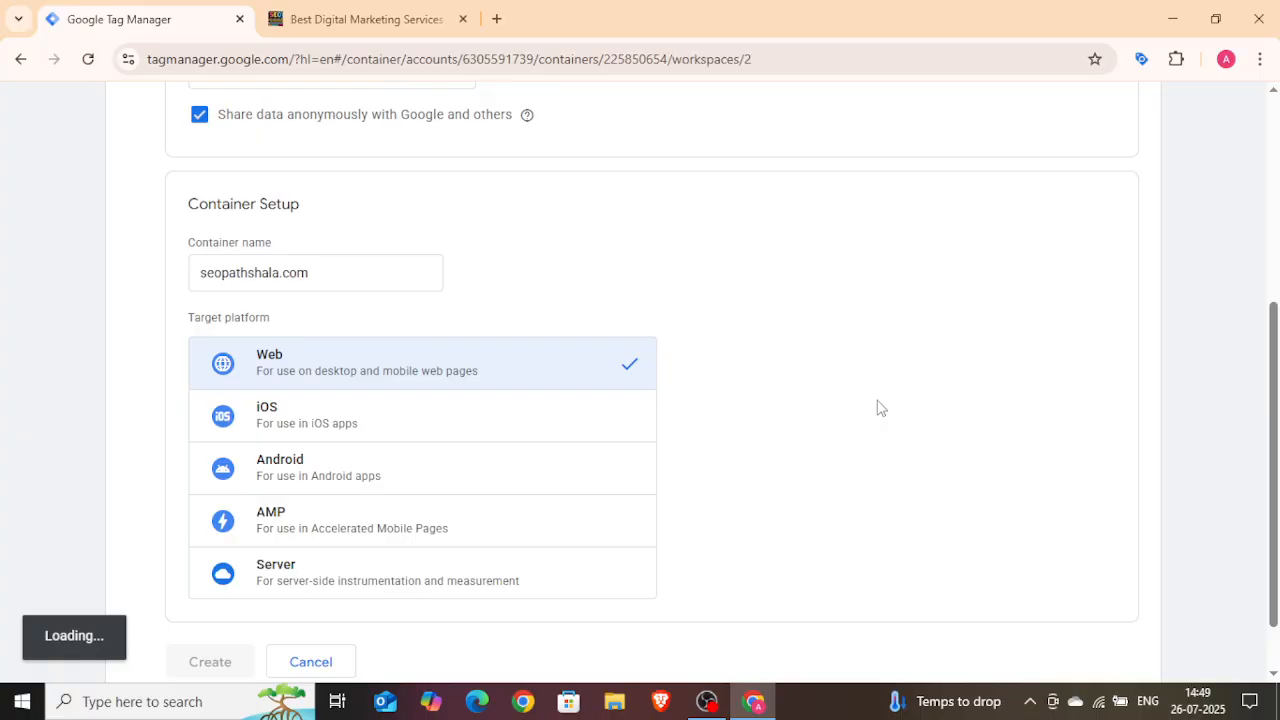
Step: Review the Install Google Tag Manager code snippets for the head and body
{"action": "scroll", "coordinate": [840, 437], "scroll_direction": "down", "scroll_amount": 1}
{"action": "scroll", "coordinate": [840, 437], "scroll_direction": "up", "scroll_amount": 1}
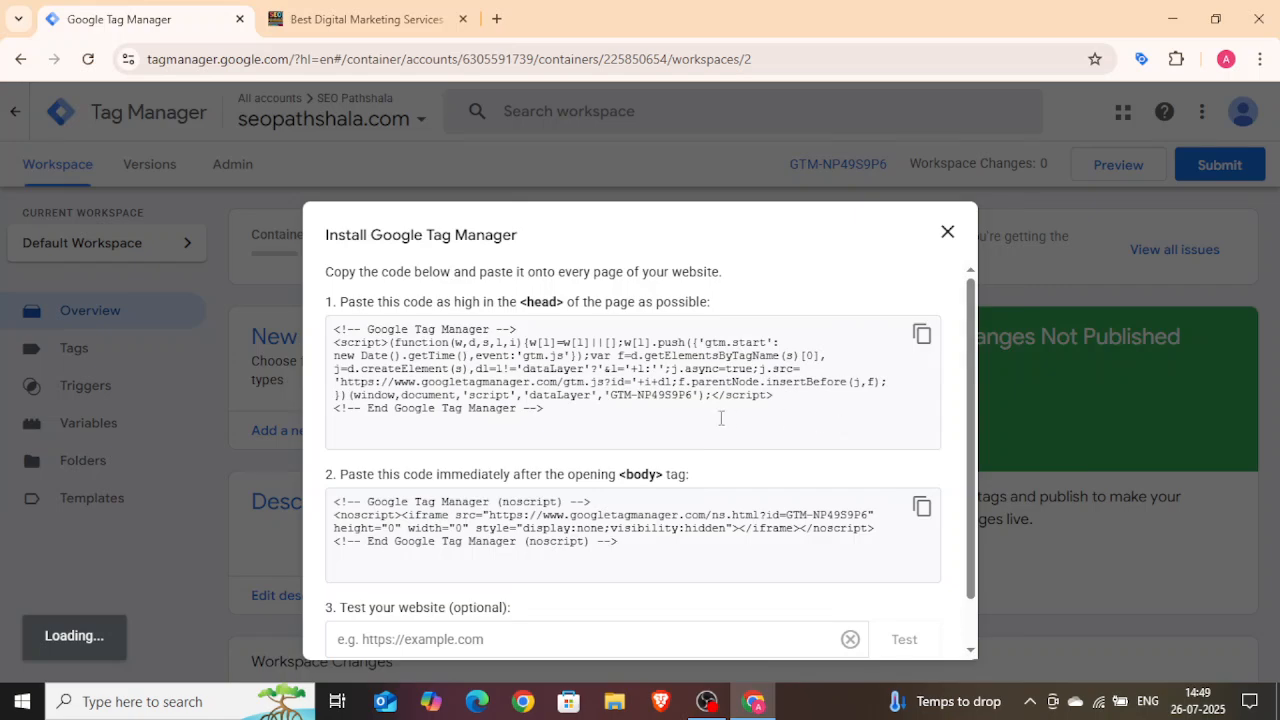
{"action": "scroll", "coordinate": [700, 480], "scroll_direction": "down", "scroll_amount": 1}
{"action": "scroll", "coordinate": [700, 492], "scroll_direction": "up", "scroll_amount": 1}
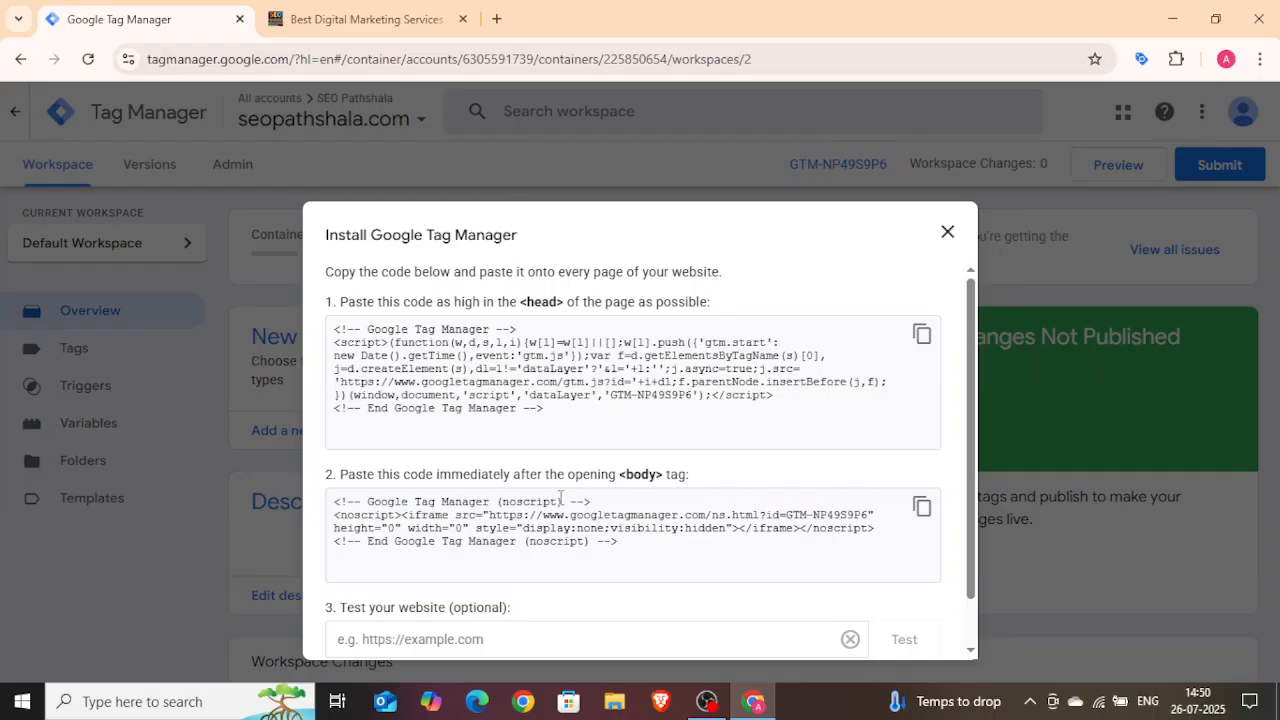
{"action": "scroll", "coordinate": [560, 520], "scroll_direction": "down", "scroll_amount": 2}
{"action": "scroll", "coordinate": [583, 528], "scroll_direction": "up", "scroll_amount": 2}
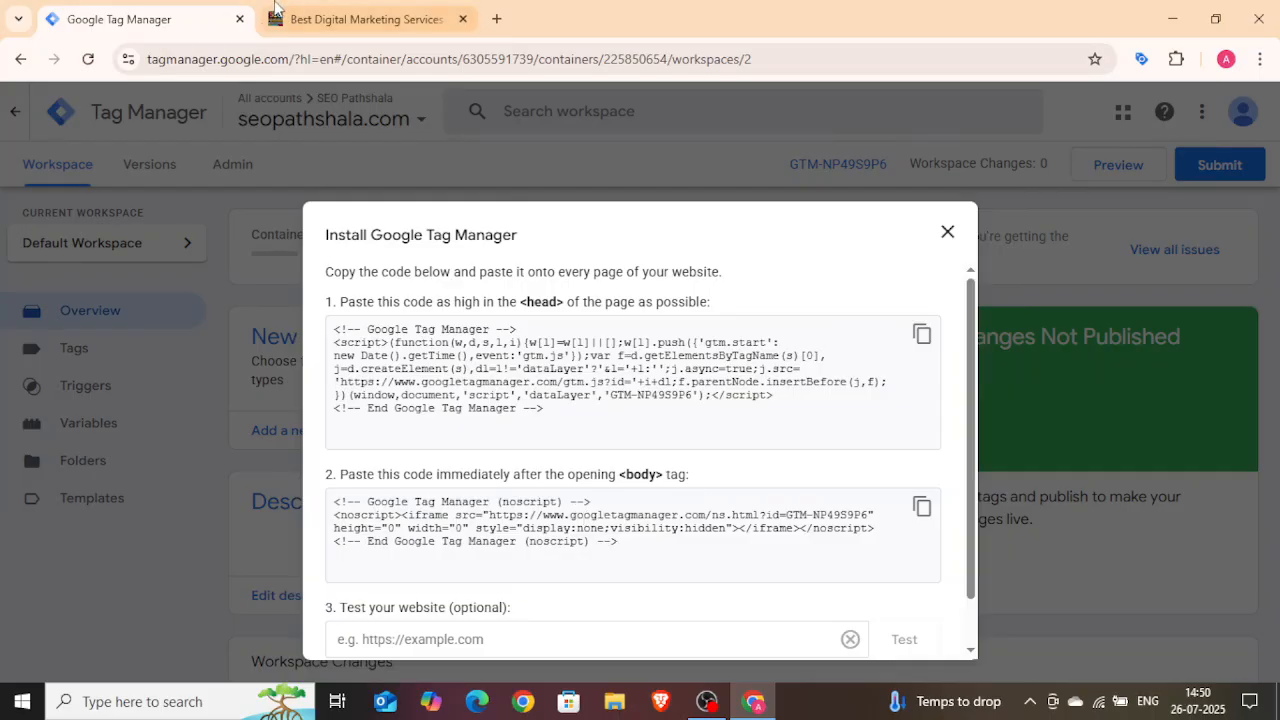
Step: Open the seopathshala.com WordPress admin in a new tab and log in
{"action": "left_click", "coordinate": [500, 21]}
{"action": "type", "text": "seopathshala.com"}
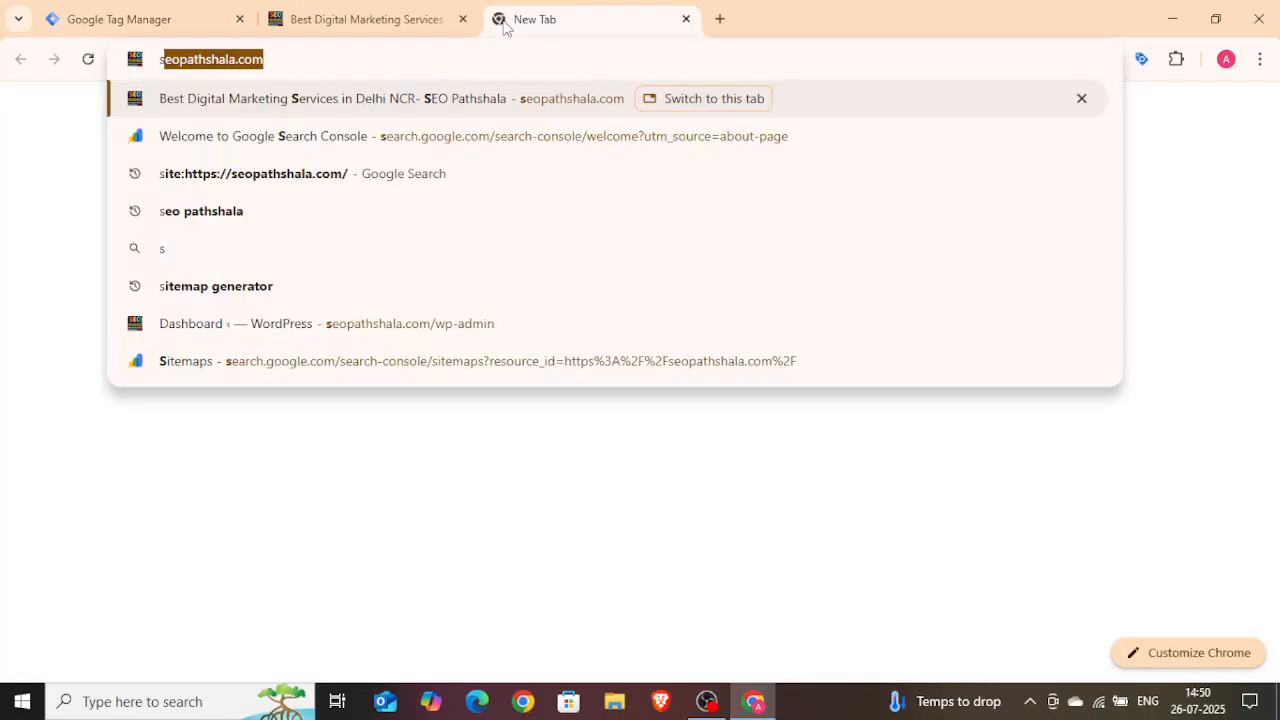
{"action": "left_click", "coordinate": [409, 324]}
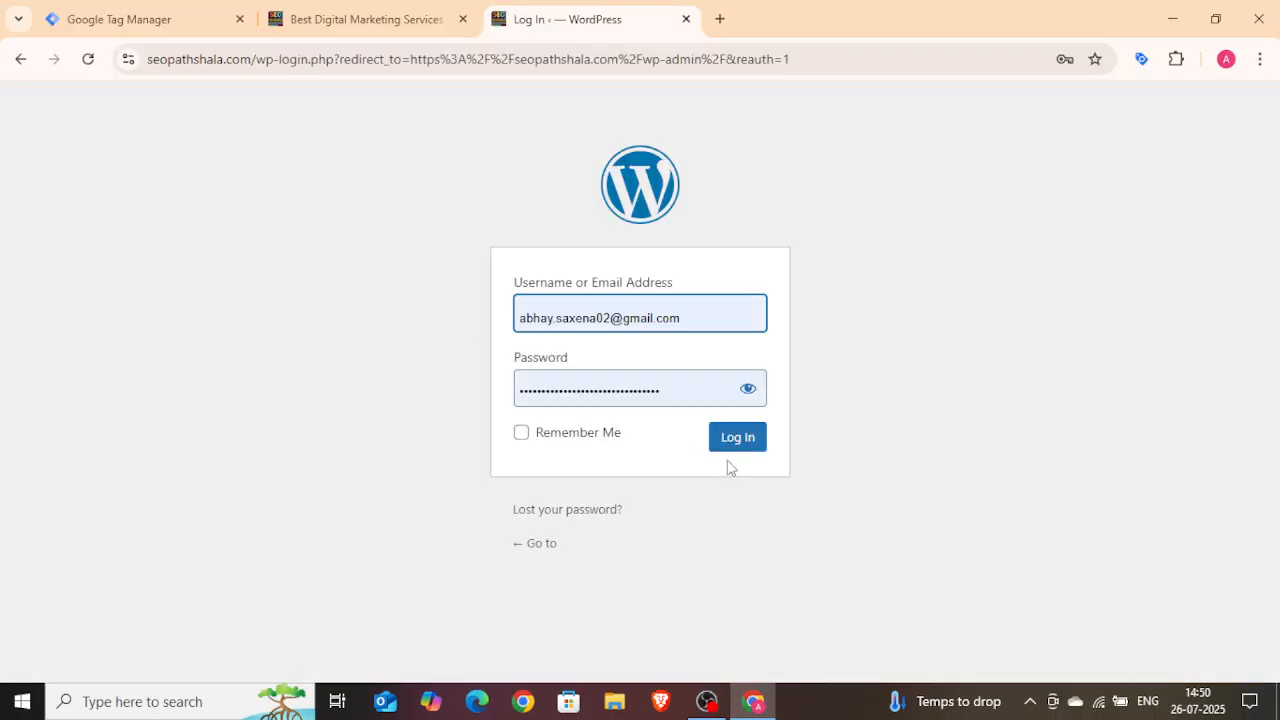
{"action": "left_click", "coordinate": [729, 443]}
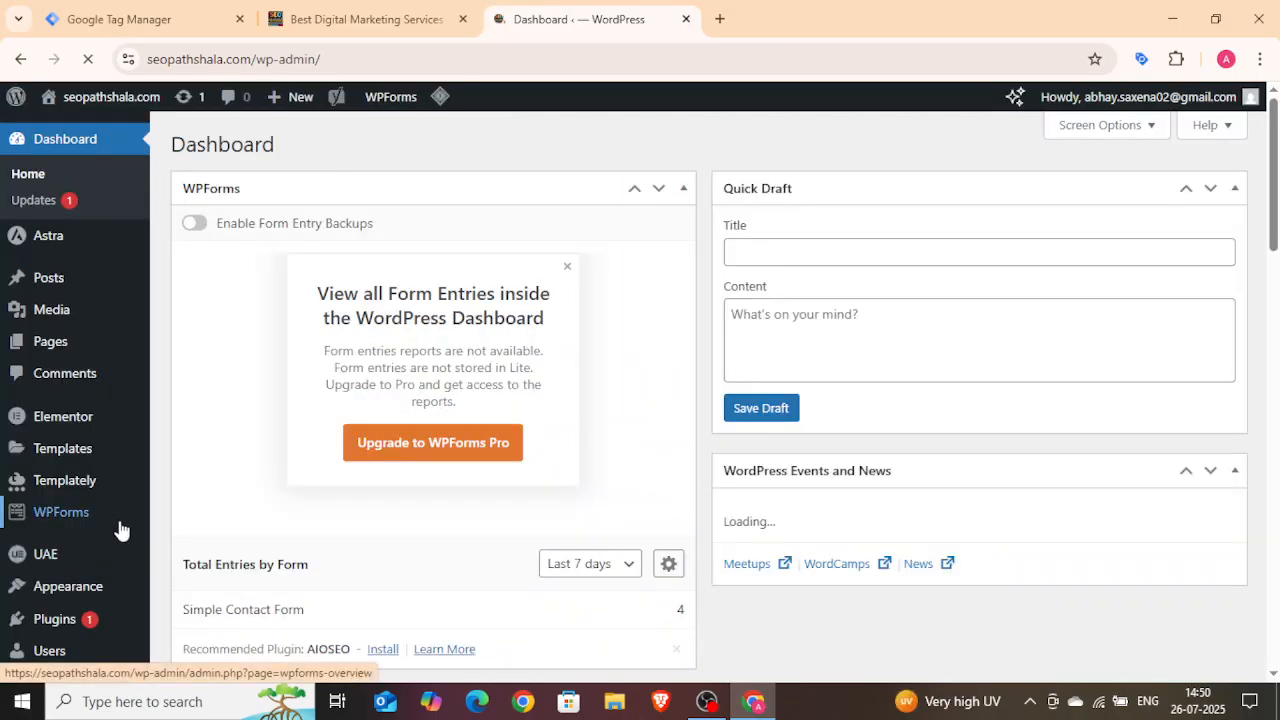
Step: Open the Theme File Editor from the Appearance section of the WordPress dashboard
{"action": "scroll", "coordinate": [120, 530], "scroll_direction": "down", "scroll_amount": 1}
{"action": "mouse_move", "coordinate": [25, 490]}
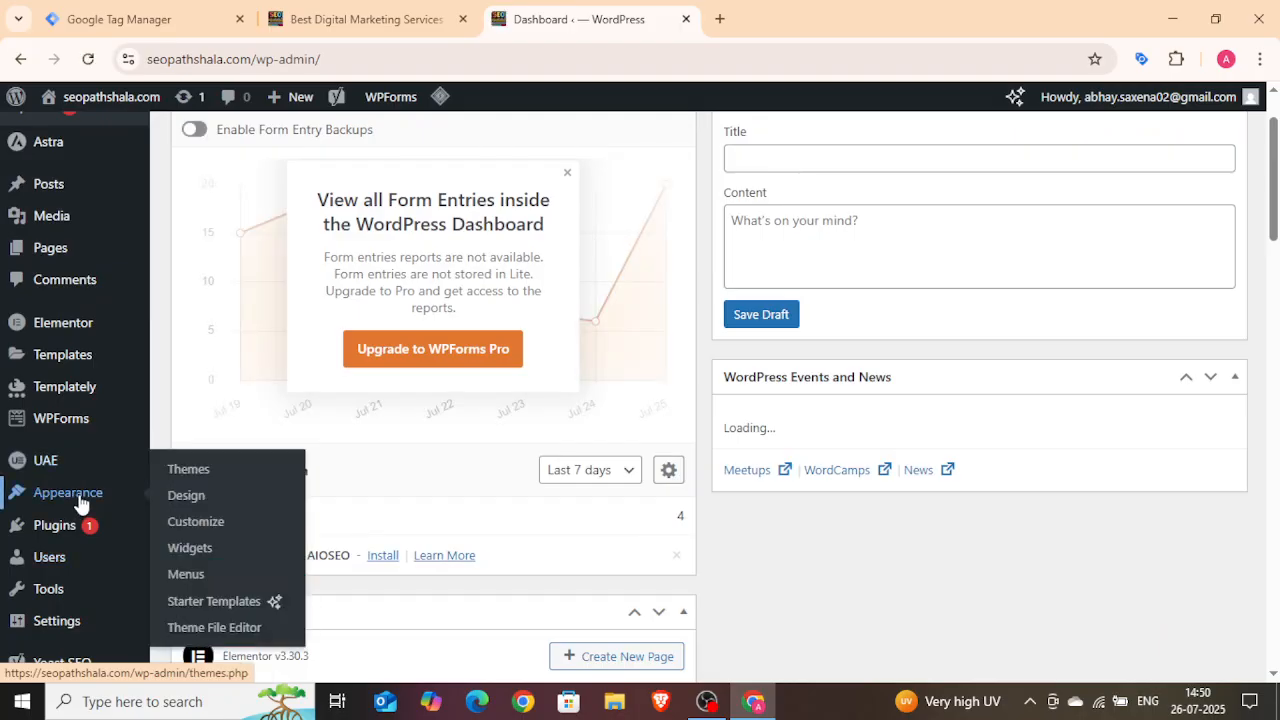
{"action": "left_click", "coordinate": [175, 474]}
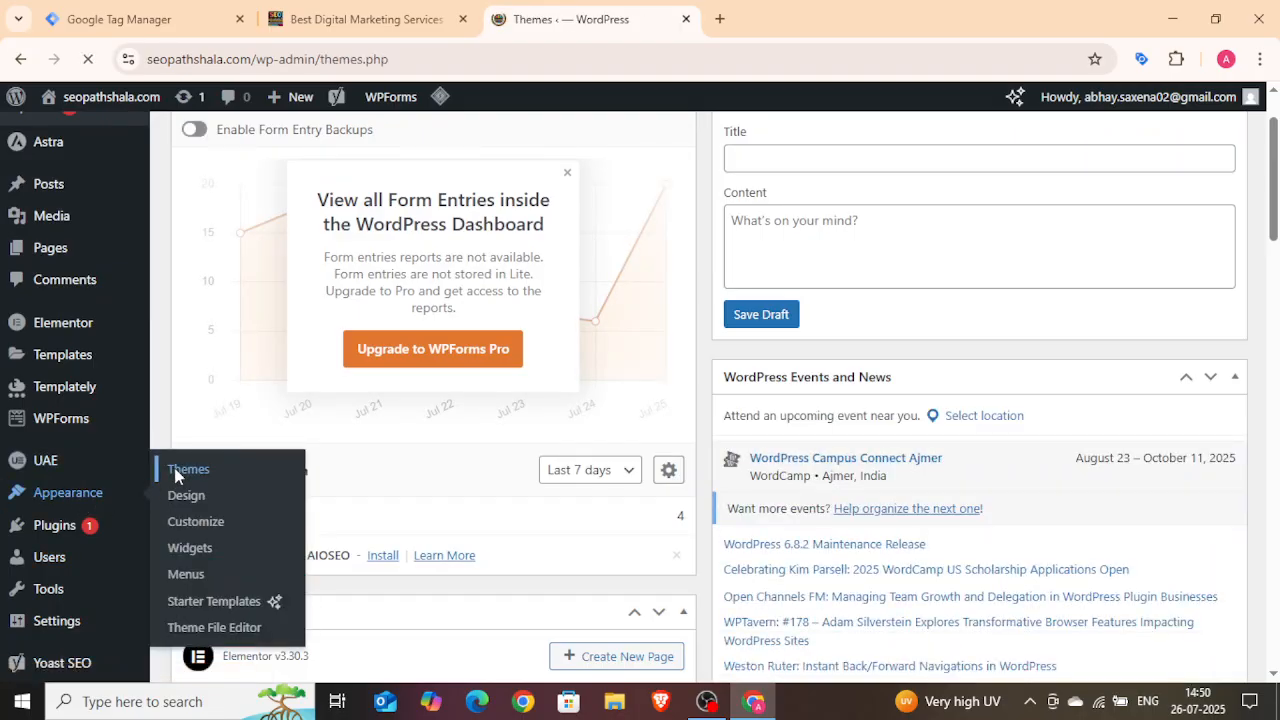
{"action": "scroll", "coordinate": [1065, 520], "scroll_direction": "down", "scroll_amount": 3}
{"action": "scroll", "coordinate": [1067, 524], "scroll_direction": "up", "scroll_amount": 3}
{"action": "scroll", "coordinate": [560, 608], "scroll_direction": "down", "scroll_amount": 2}
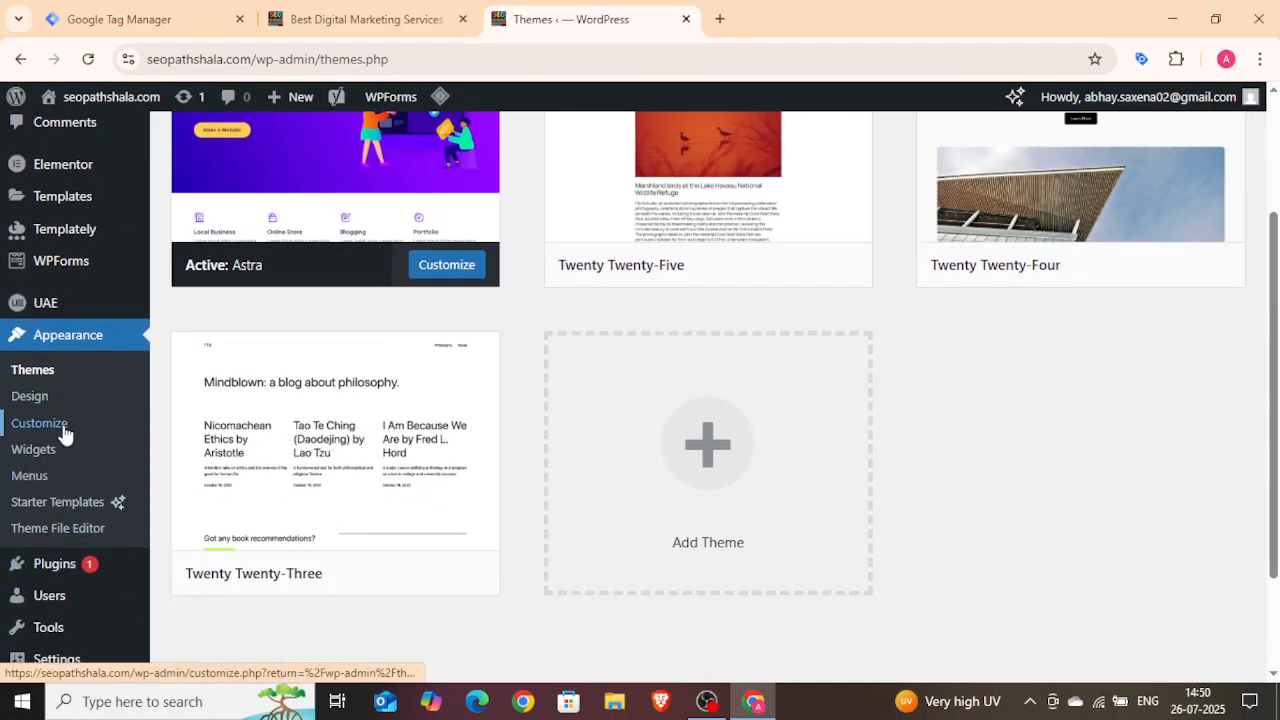
{"action": "left_click", "coordinate": [64, 534]}
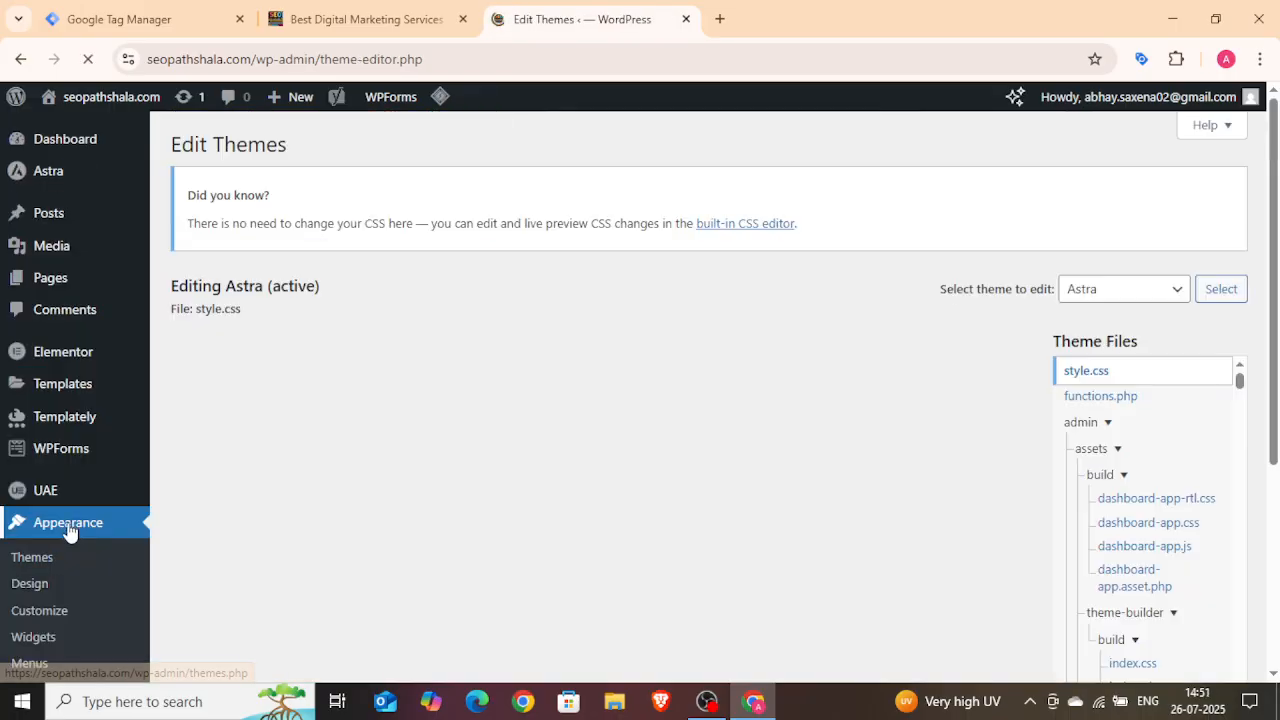
Step: Open header.php from the Astra theme files
{"action": "scroll", "coordinate": [1150, 535], "scroll_direction": "down", "scroll_amount": 2}
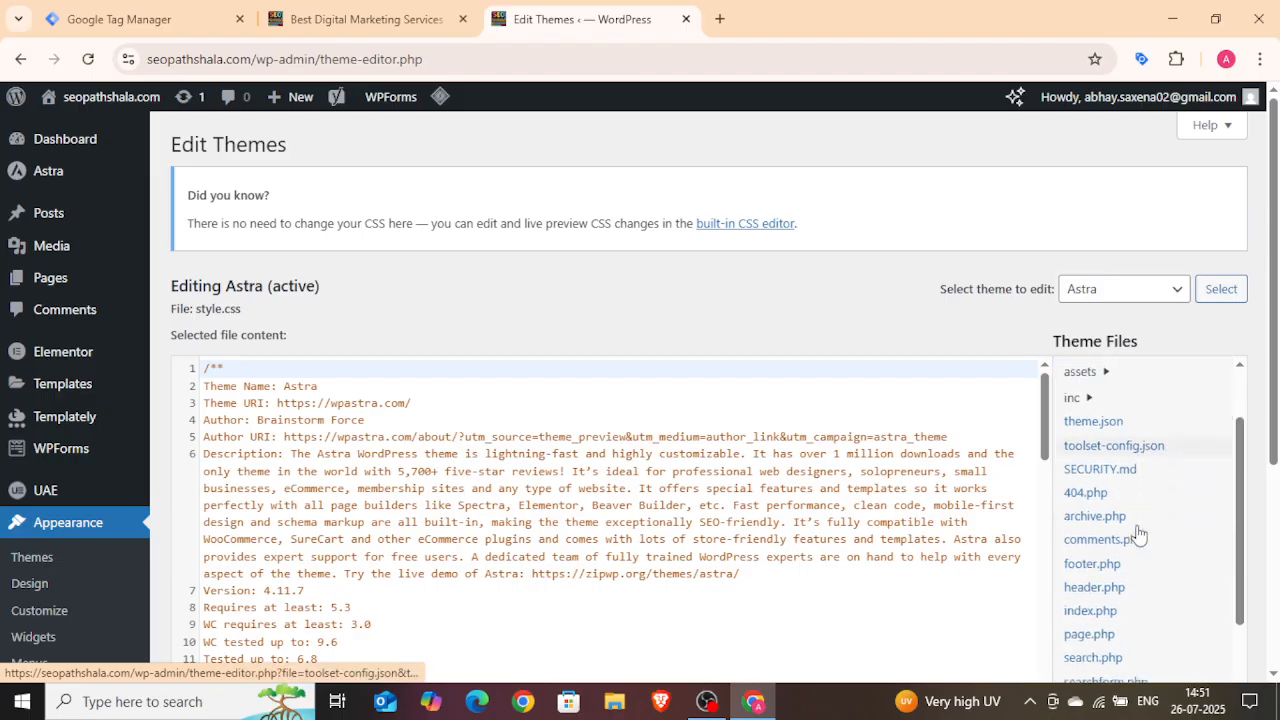
{"action": "left_click", "coordinate": [1105, 573]}
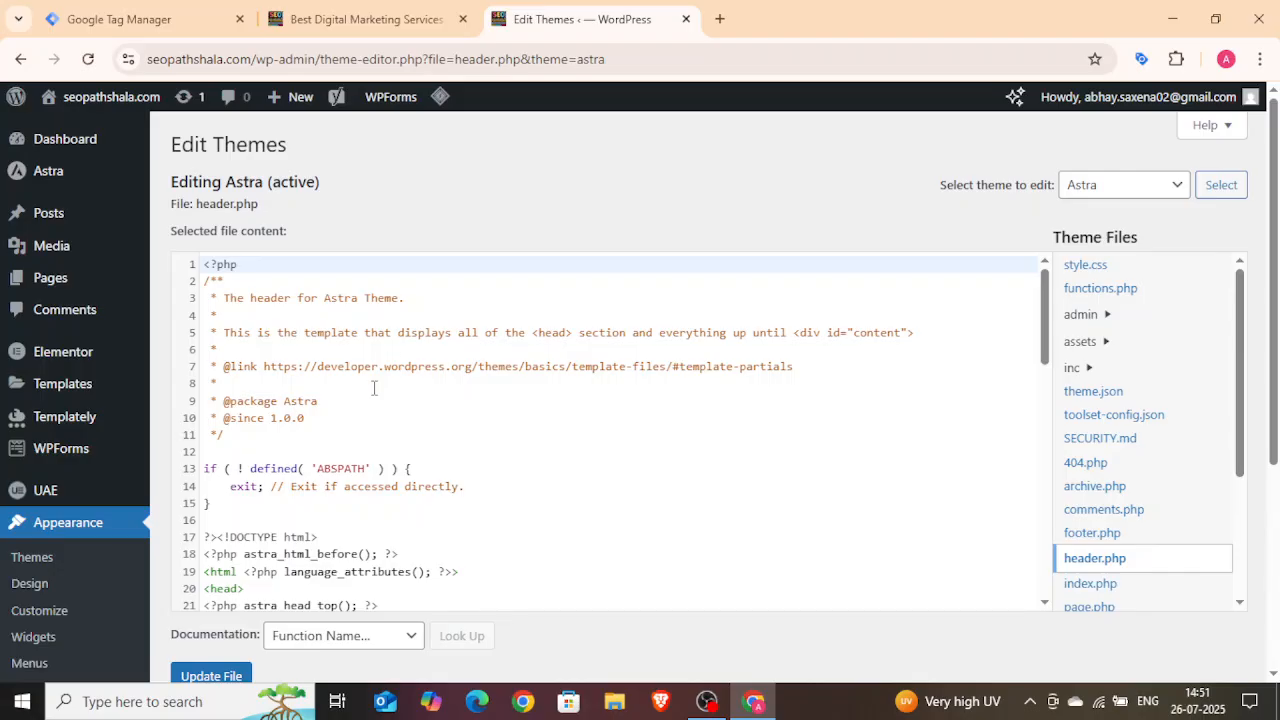
Step: Copy the head code snippet from the Install Google Tag Manager dialog and return to the theme editor
{"action": "scroll", "coordinate": [394, 374], "scroll_direction": "down", "scroll_amount": 4}
{"action": "scroll", "coordinate": [426, 475], "scroll_direction": "up", "scroll_amount": 4}
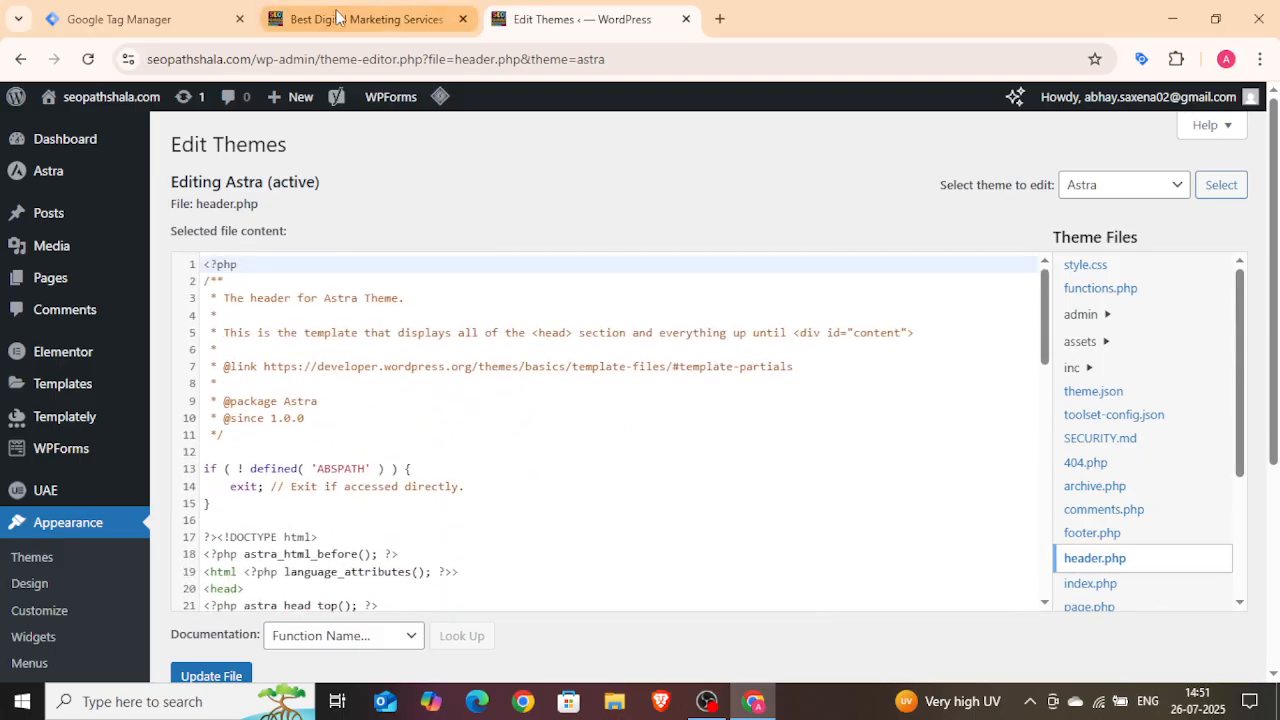
{"action": "left_click", "coordinate": [205, 18]}
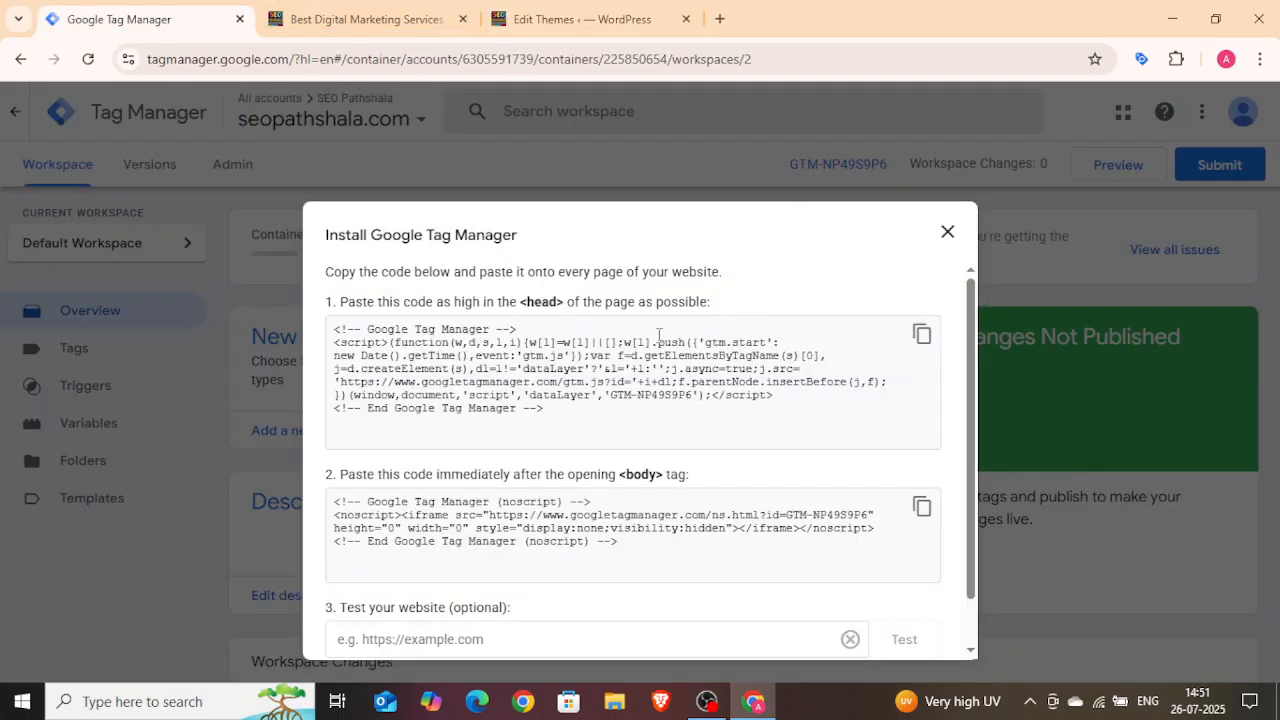
{"action": "left_click", "coordinate": [922, 336]}
{"action": "left_click", "coordinate": [522, 24]}
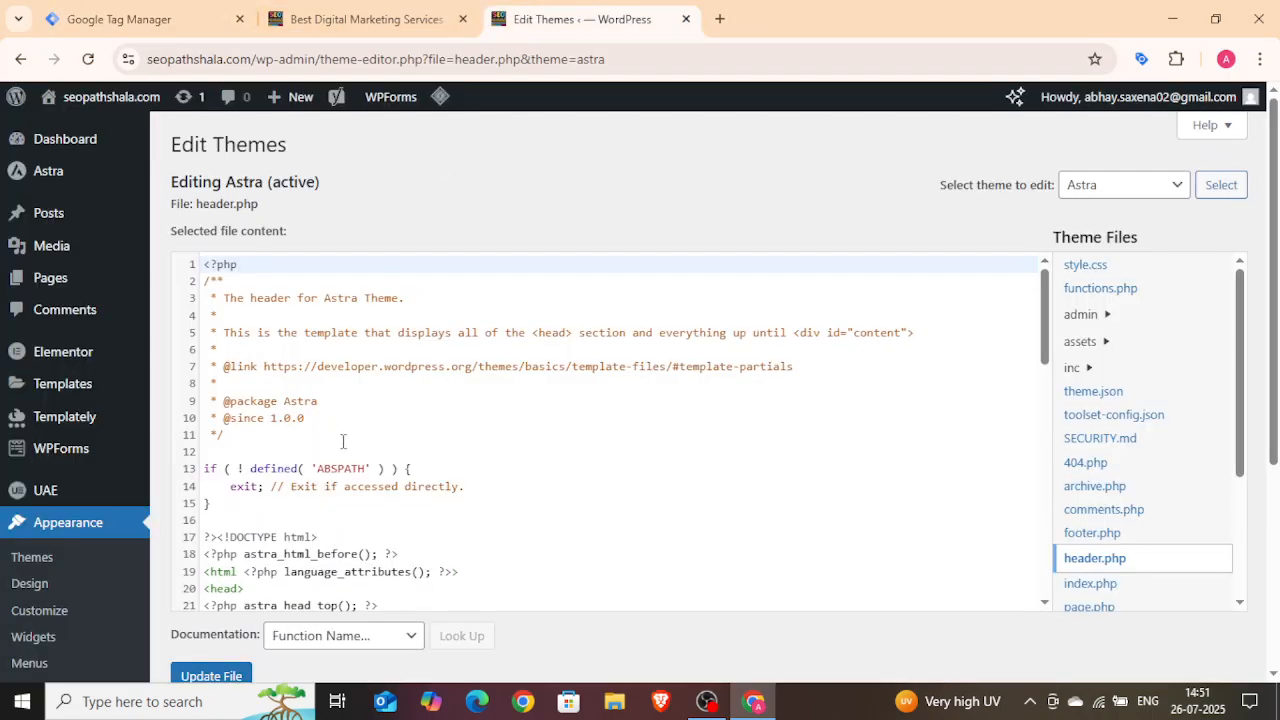
Step: Paste the Google Tag Manager head snippet on a new line directly after the <head> tag in header.php
{"action": "scroll", "coordinate": [332, 441], "scroll_direction": "down", "scroll_amount": 3}
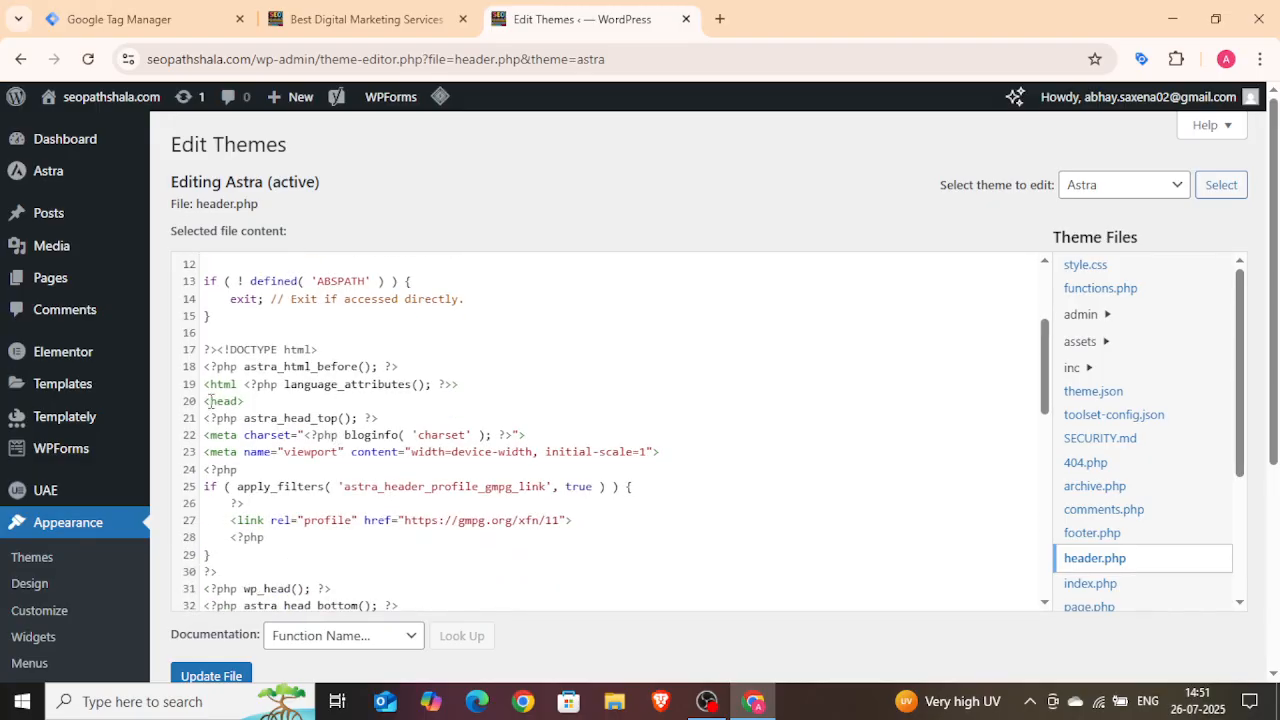
{"action": "scroll", "coordinate": [211, 410], "scroll_direction": "down", "scroll_amount": 2}
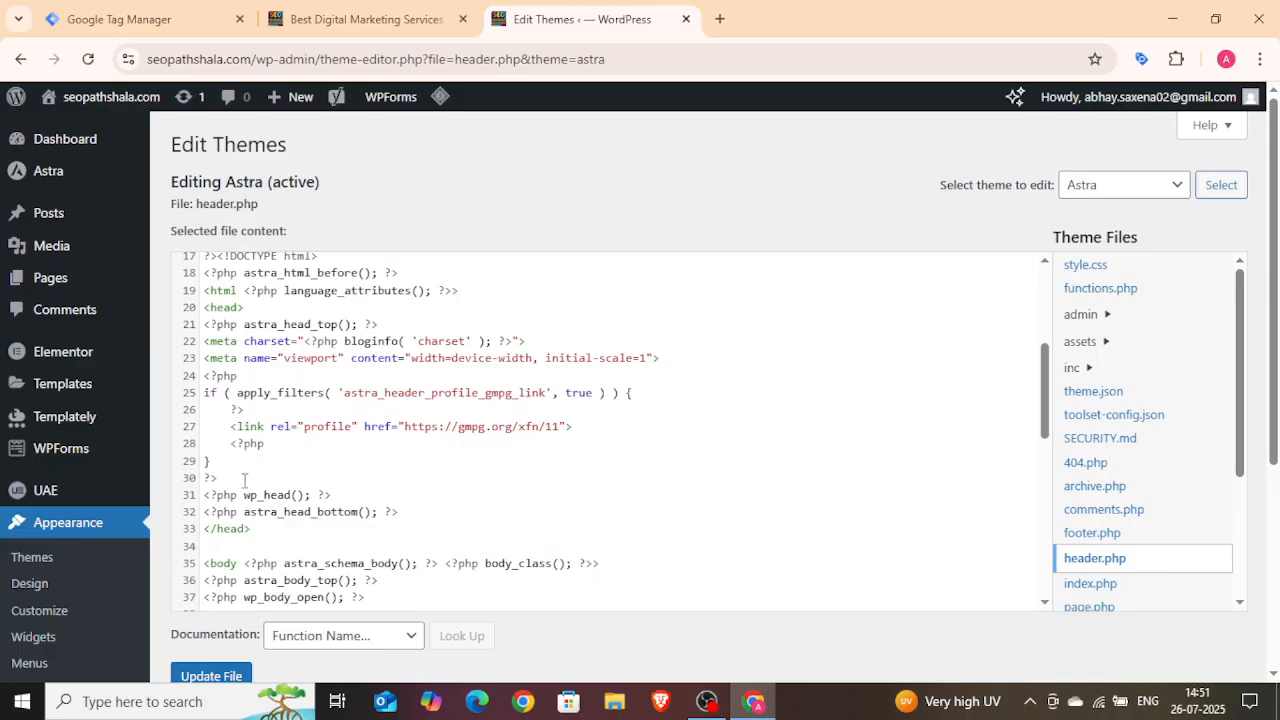
{"action": "scroll", "coordinate": [245, 478], "scroll_direction": "up", "scroll_amount": 2}
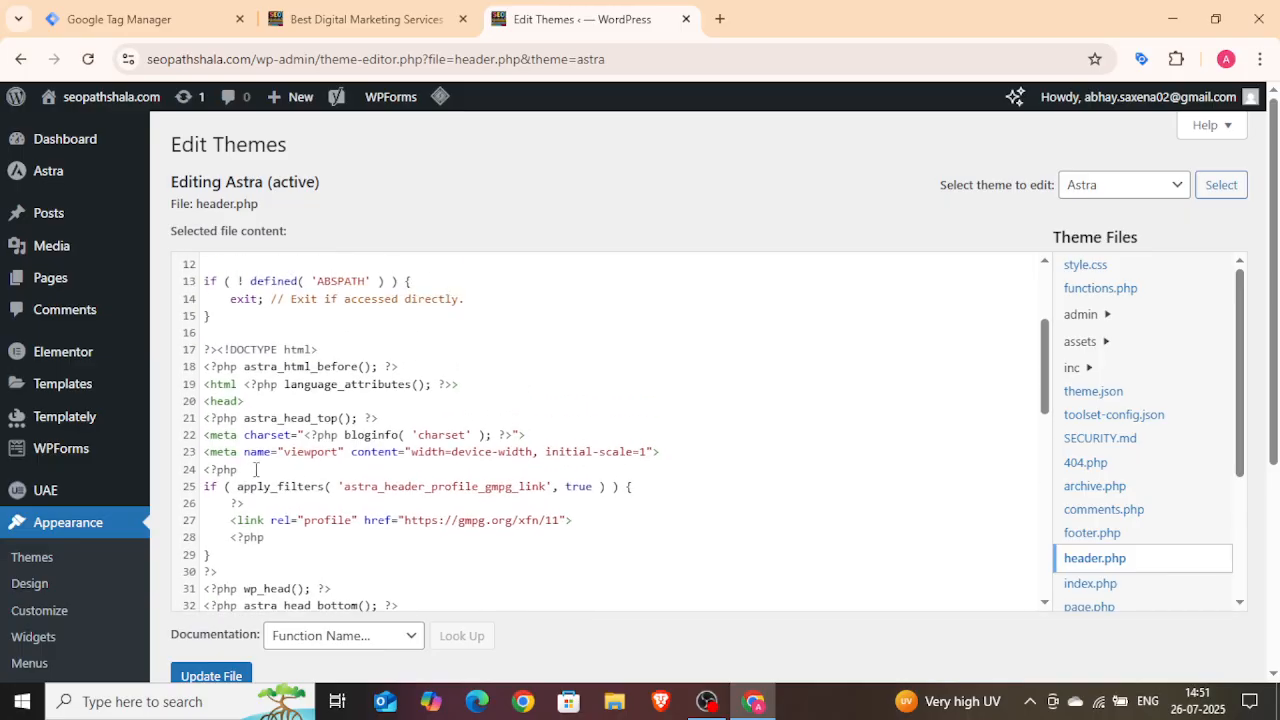
{"action": "scroll", "coordinate": [256, 469], "scroll_direction": "down", "scroll_amount": 2}
{"action": "scroll", "coordinate": [245, 435], "scroll_direction": "up", "scroll_amount": 2}
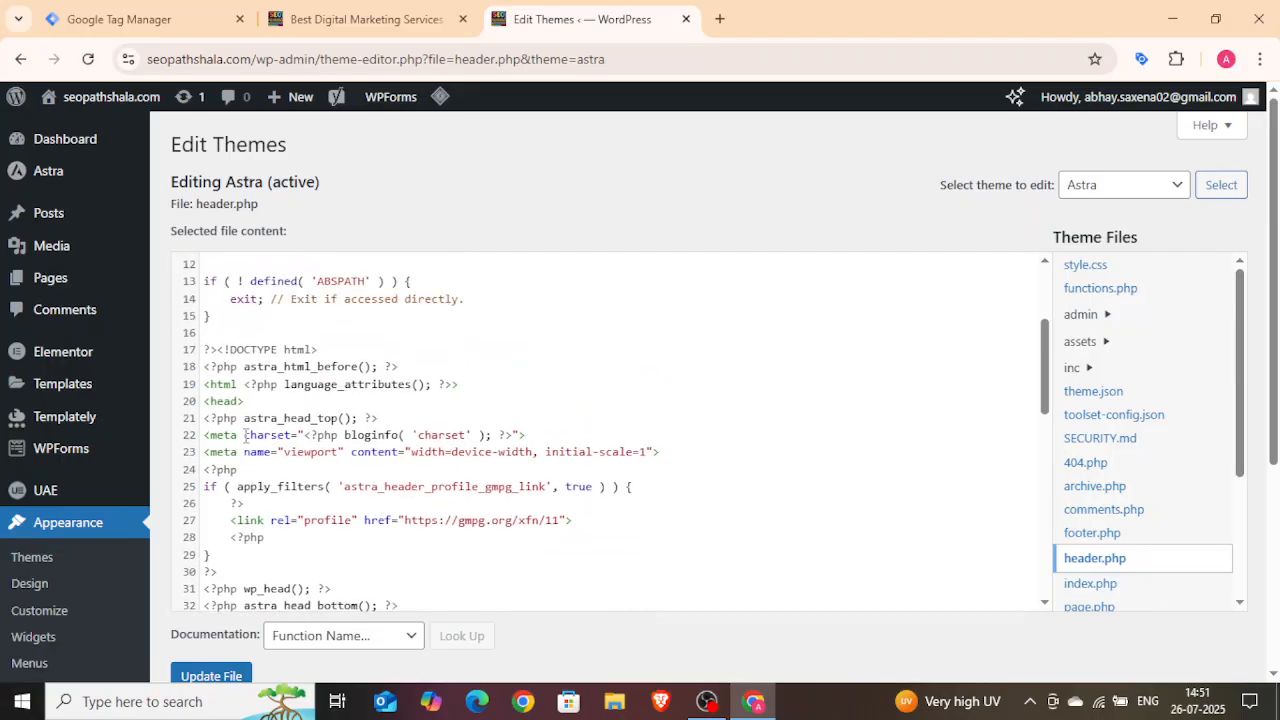
{"action": "left_click", "coordinate": [204, 420]}
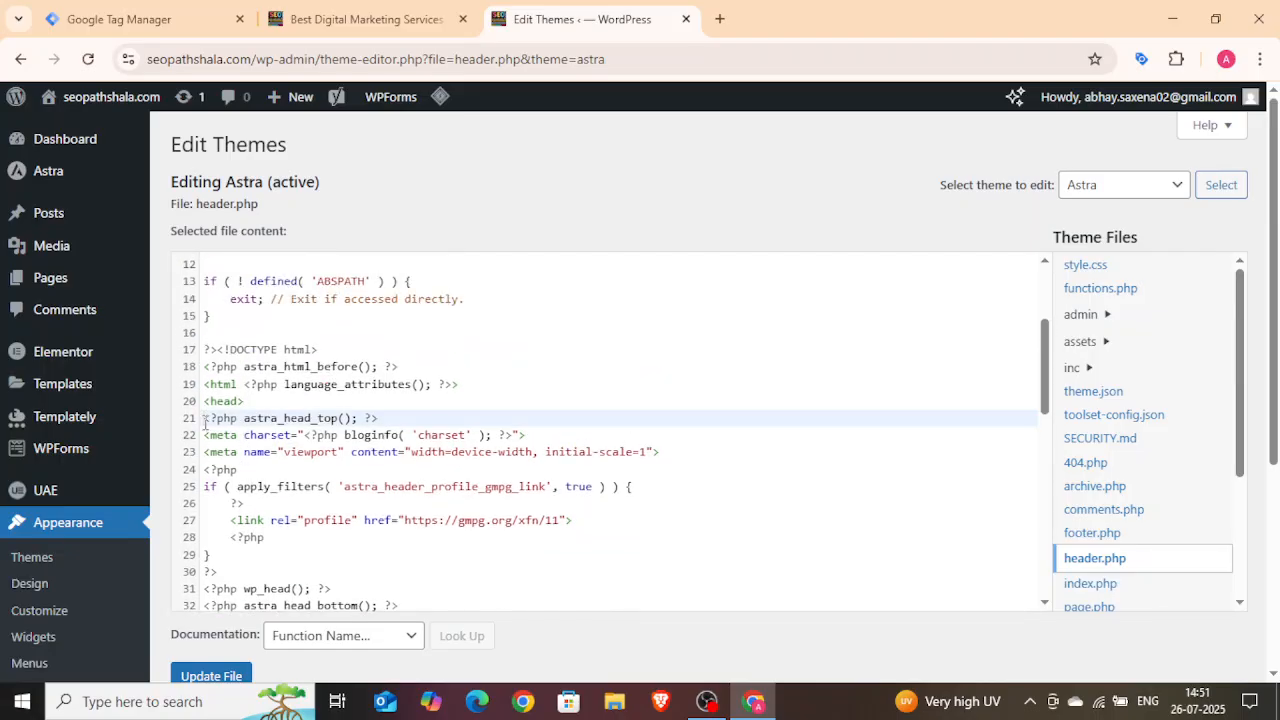
{"action": "key", "text": "Return"}
{"action": "key", "text": "Tab"}
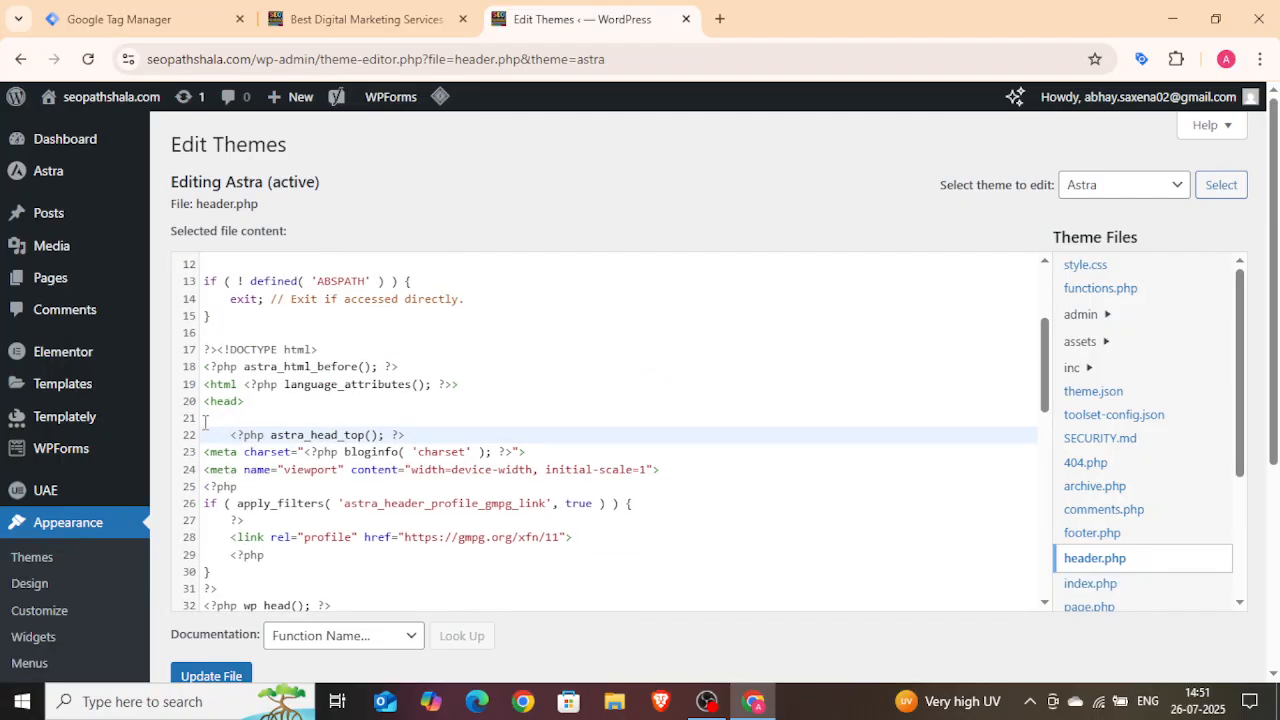
{"action": "left_click", "coordinate": [204, 420]}
{"action": "key", "text": "ctrl+v"}
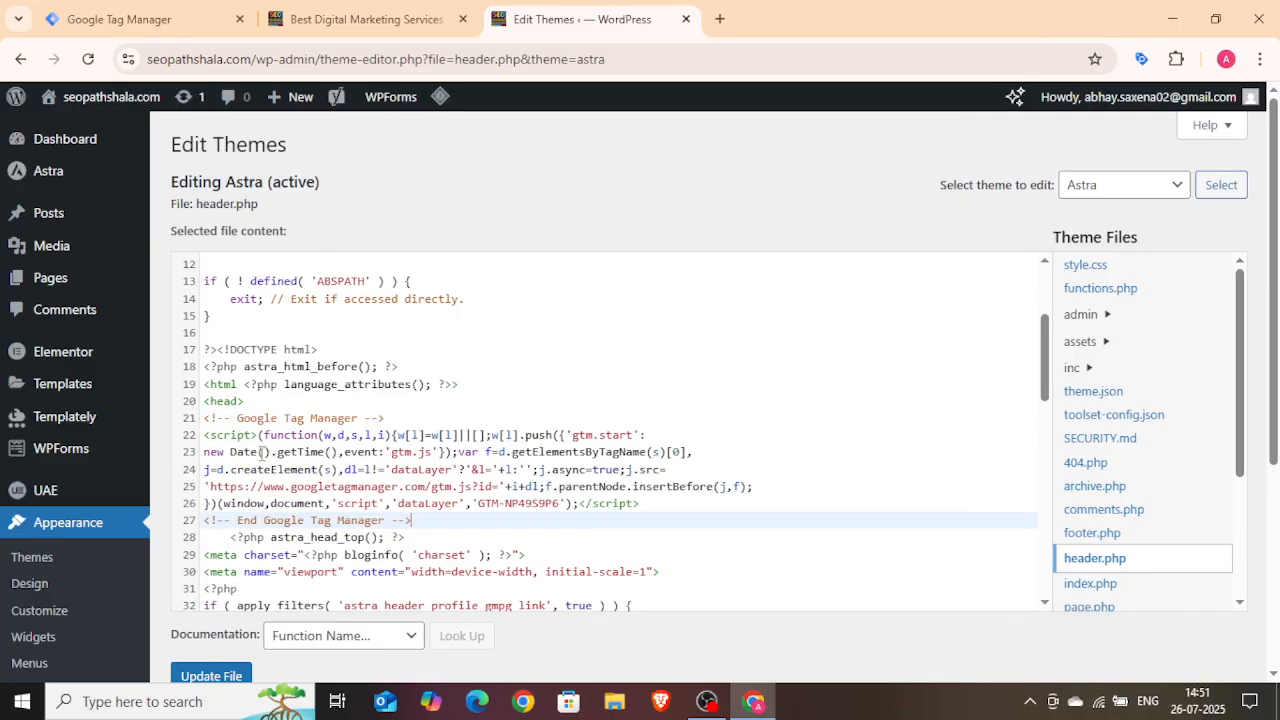
Step: Copy the body noscript snippet from the Install Google Tag Manager dialog and return to the theme editor
{"action": "scroll", "coordinate": [442, 447], "scroll_direction": "down", "scroll_amount": 3}
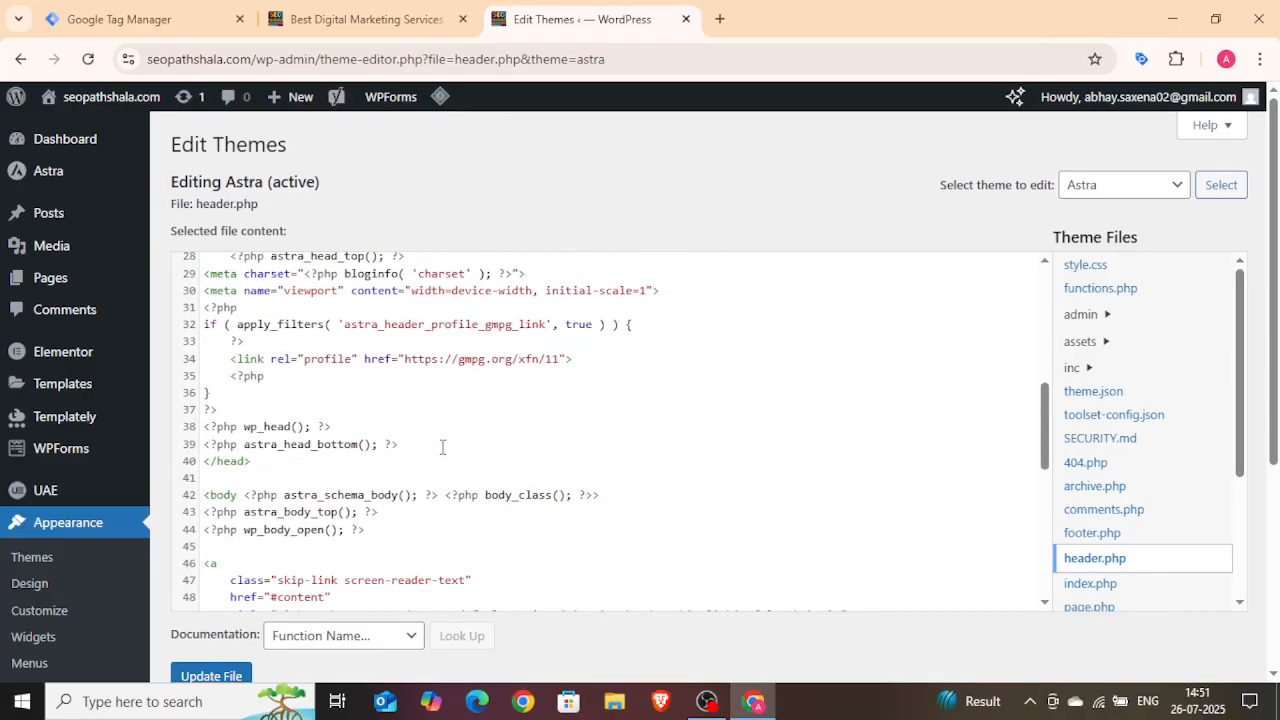
{"action": "left_click", "coordinate": [120, 19]}
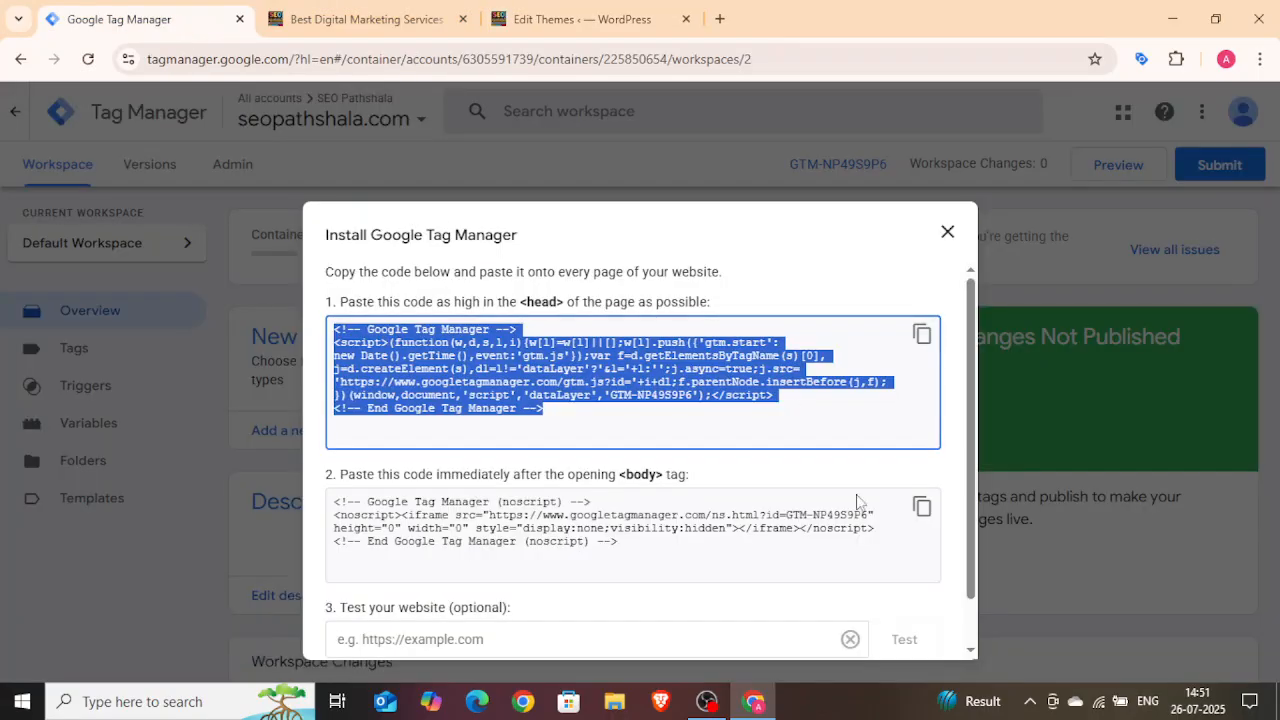
{"action": "left_click", "coordinate": [921, 524]}
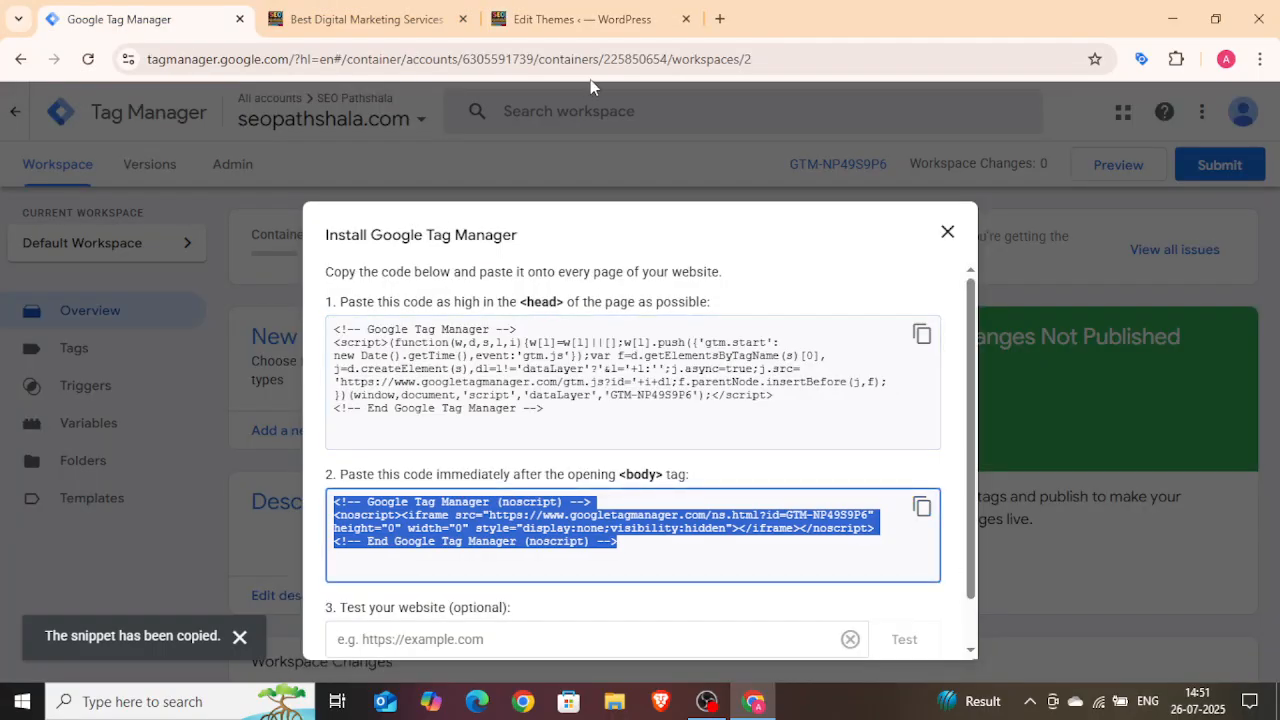
{"action": "left_click", "coordinate": [570, 19]}
Step: Paste the noscript snippet on a new line right after the opening <body> tag line
{"action": "scroll", "coordinate": [346, 508], "scroll_direction": "down", "scroll_amount": 2}
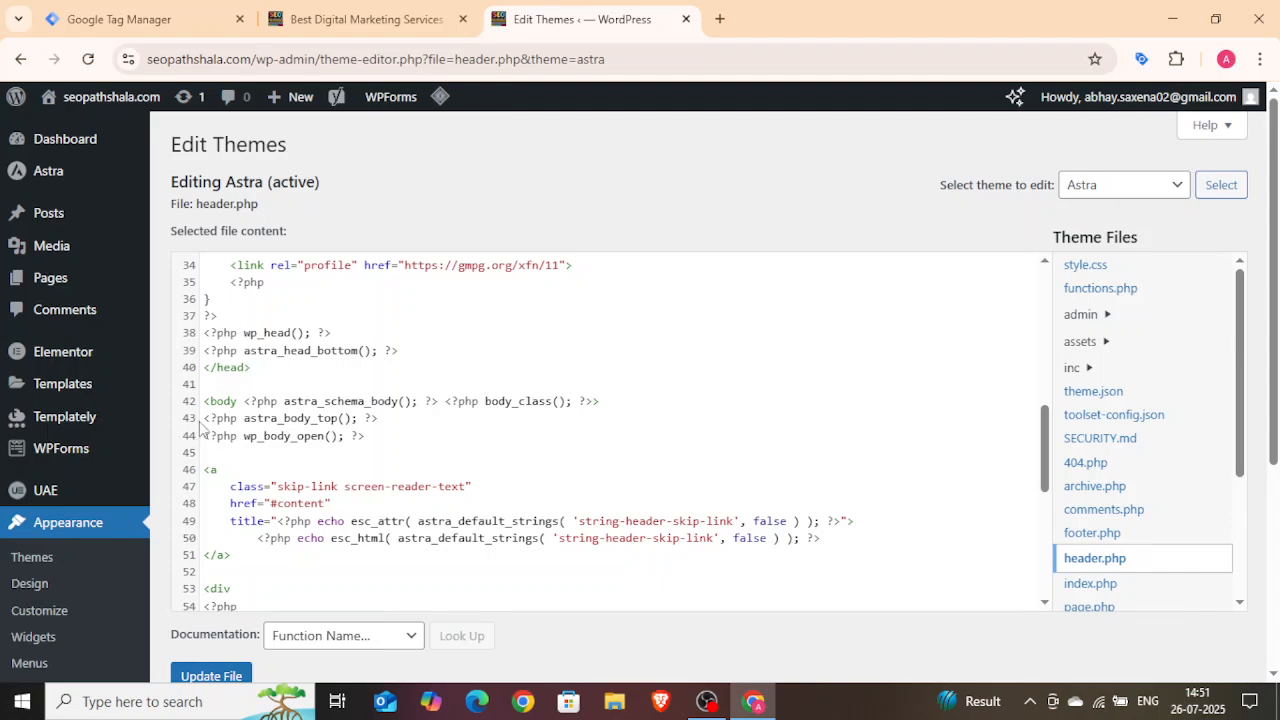
{"action": "left_click", "coordinate": [608, 403]}
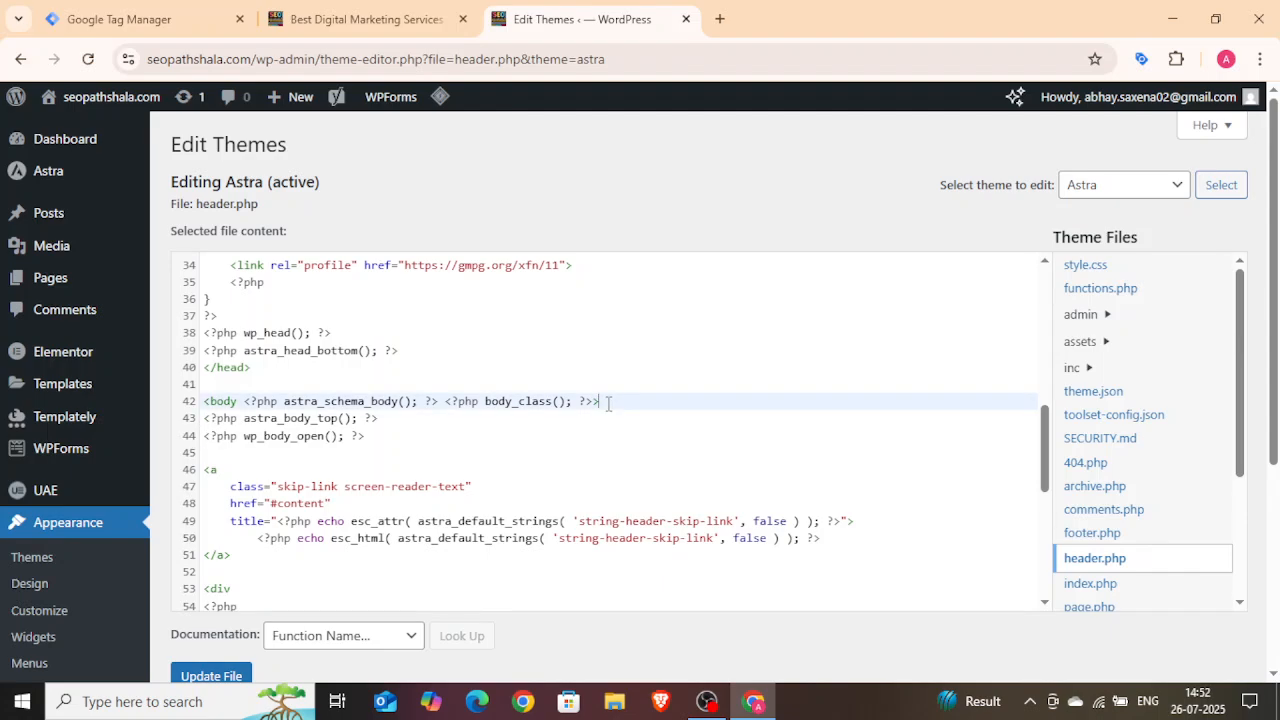
{"action": "key", "text": "Return"}
{"action": "key", "text": "ctrl+v"}
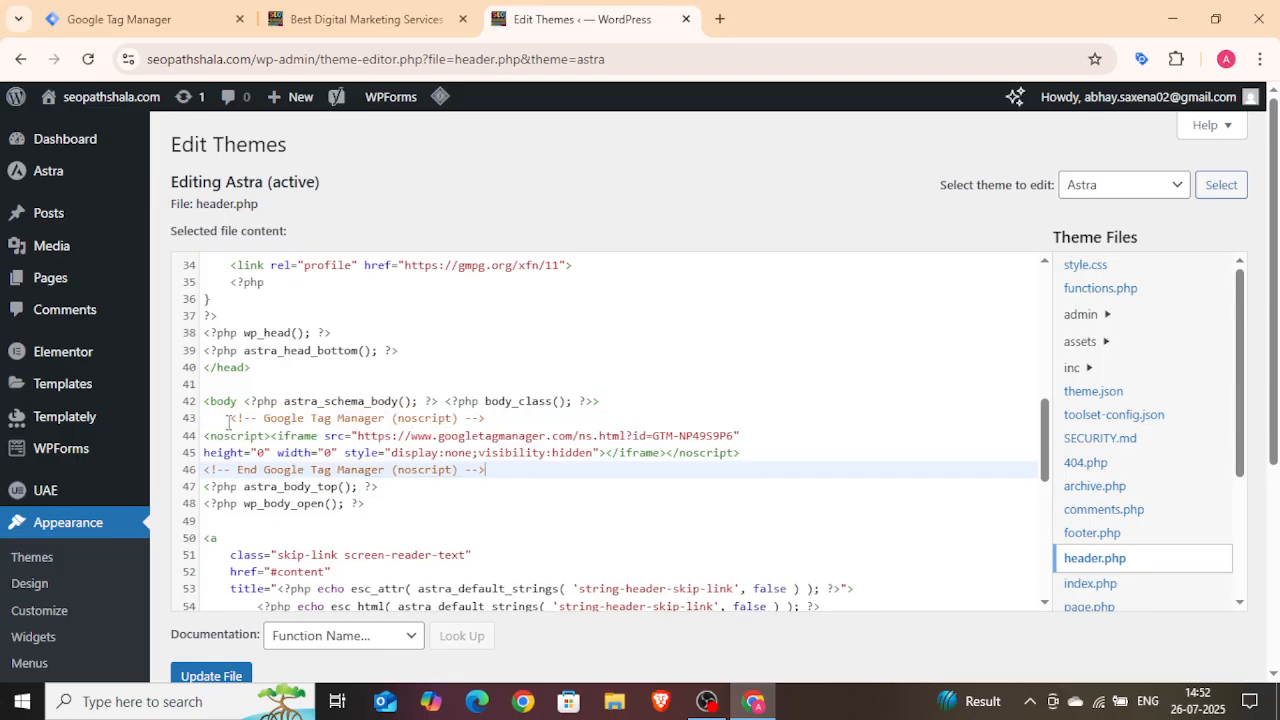
Step: Remove the extra indentation before the pasted noscript comment and save header.php with Update File
{"action": "scroll", "coordinate": [228, 422], "scroll_direction": "up", "scroll_amount": 2}
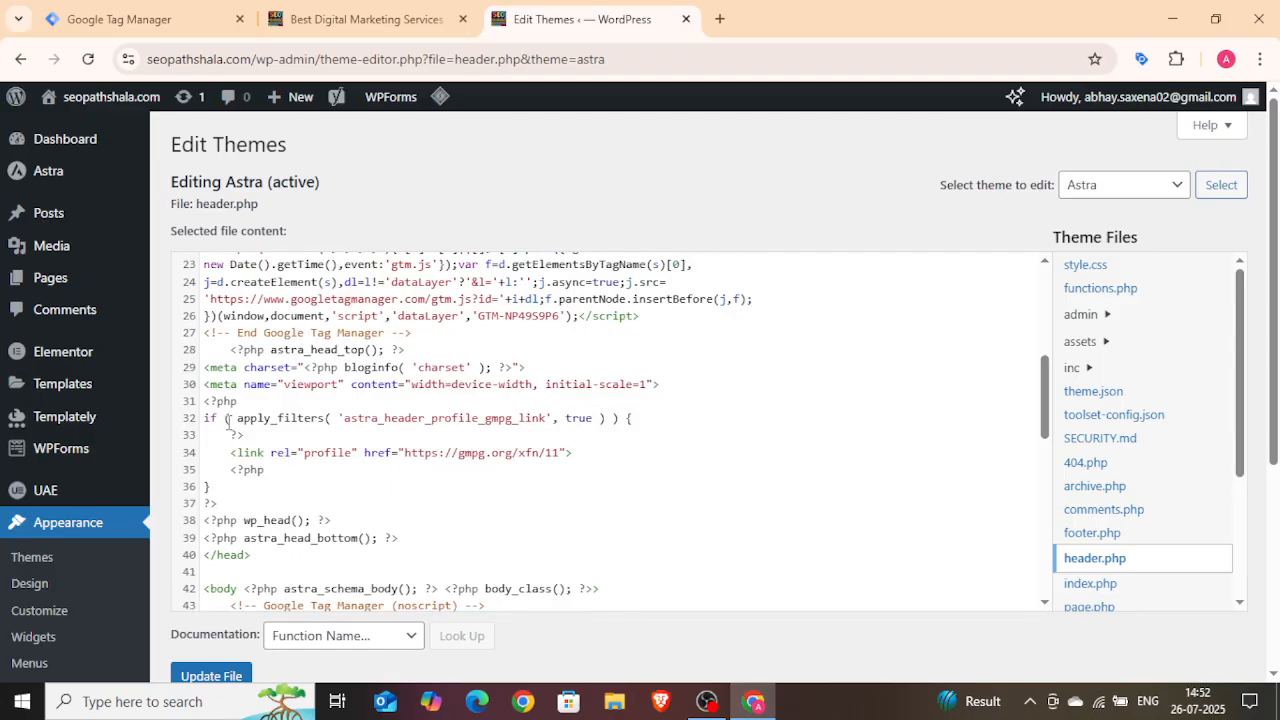
{"action": "scroll", "coordinate": [228, 422], "scroll_direction": "up", "scroll_amount": 1}
{"action": "scroll", "coordinate": [228, 422], "scroll_direction": "down", "scroll_amount": 1}
{"action": "scroll", "coordinate": [228, 487], "scroll_direction": "down", "scroll_amount": 1}
{"action": "left_click", "coordinate": [229, 514]}
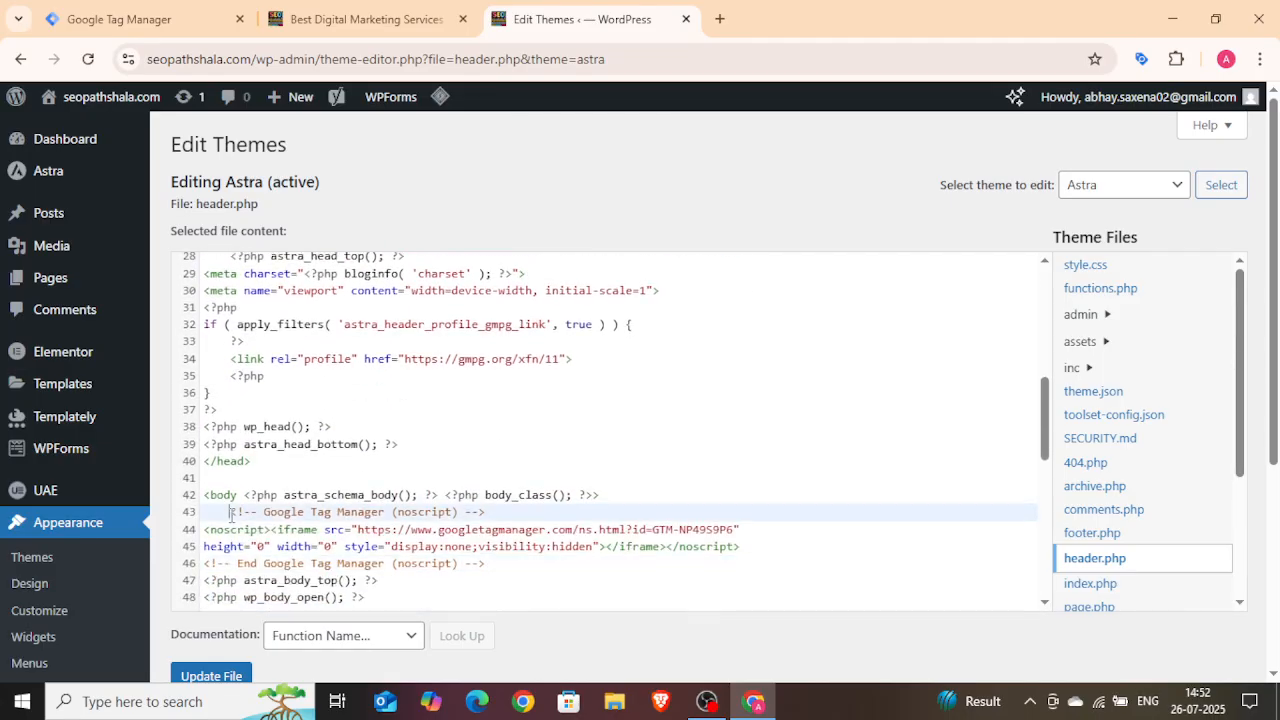
{"action": "key", "text": "BackSpace"}
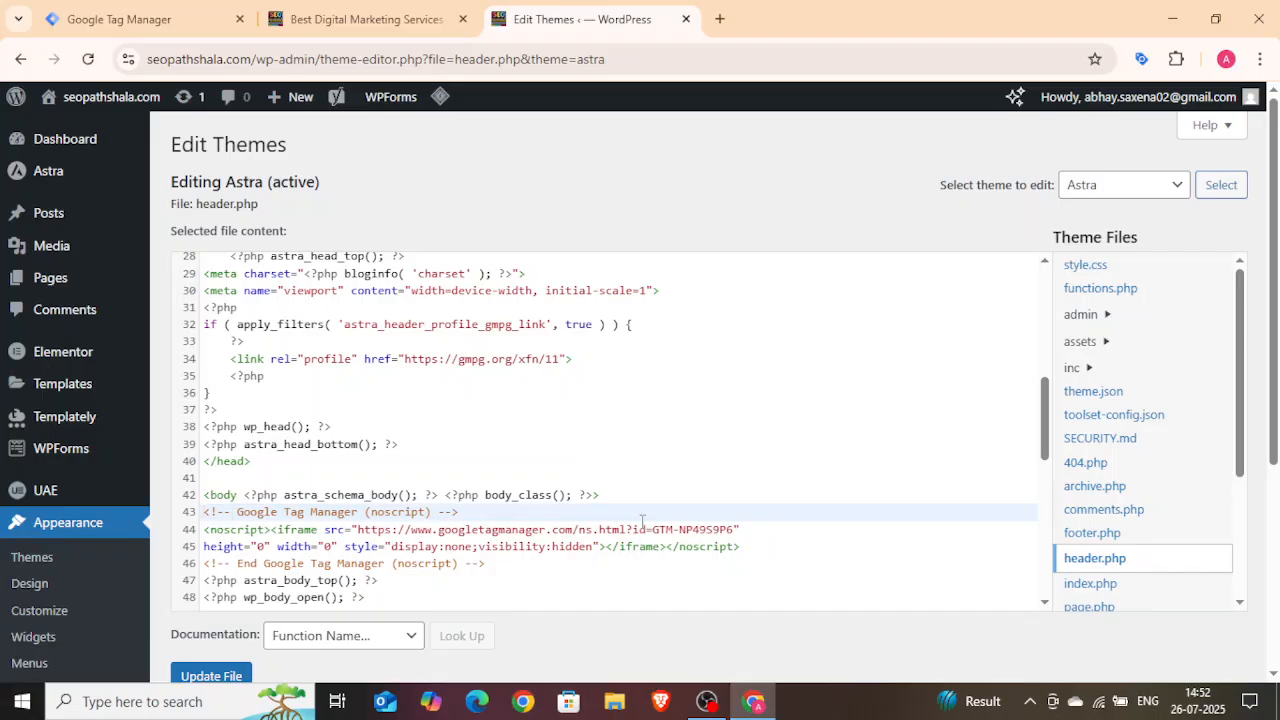
{"action": "scroll", "coordinate": [643, 518], "scroll_direction": "down", "scroll_amount": 2}
{"action": "left_click", "coordinate": [200, 678]}
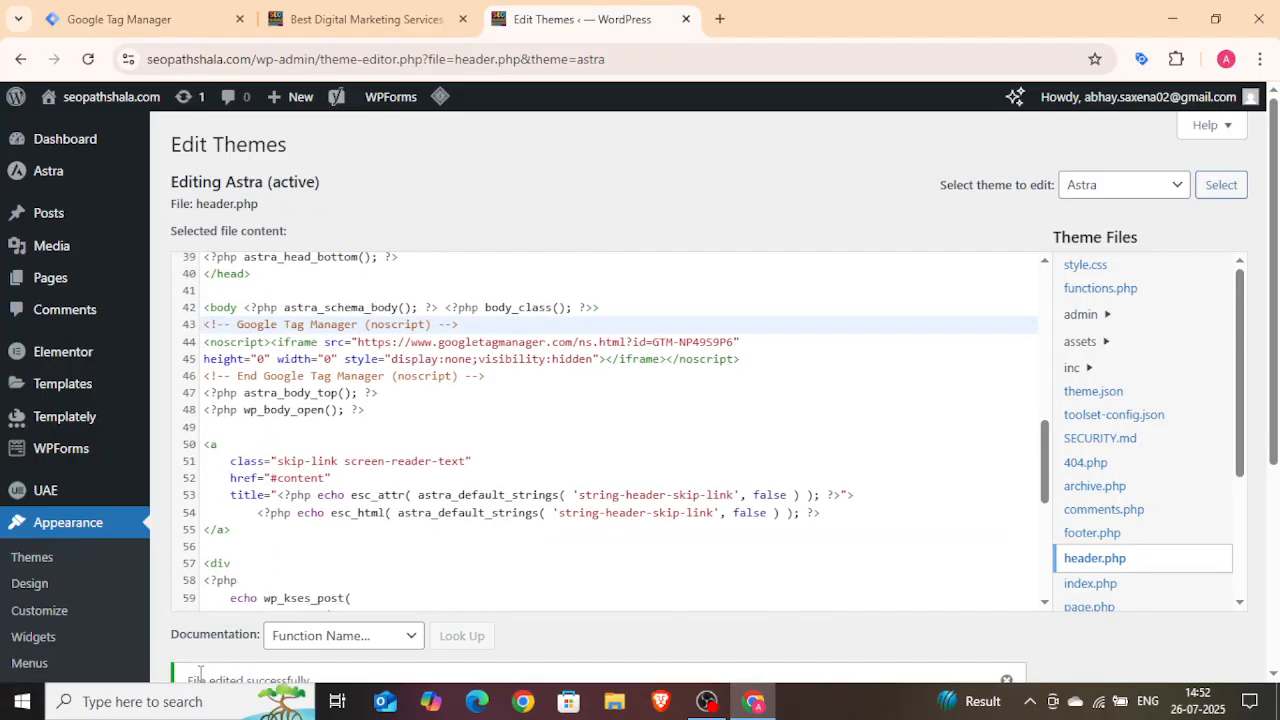
Step: Close the Install Google Tag Manager dialog in the Tag Manager workspace
{"action": "left_click", "coordinate": [176, 19]}
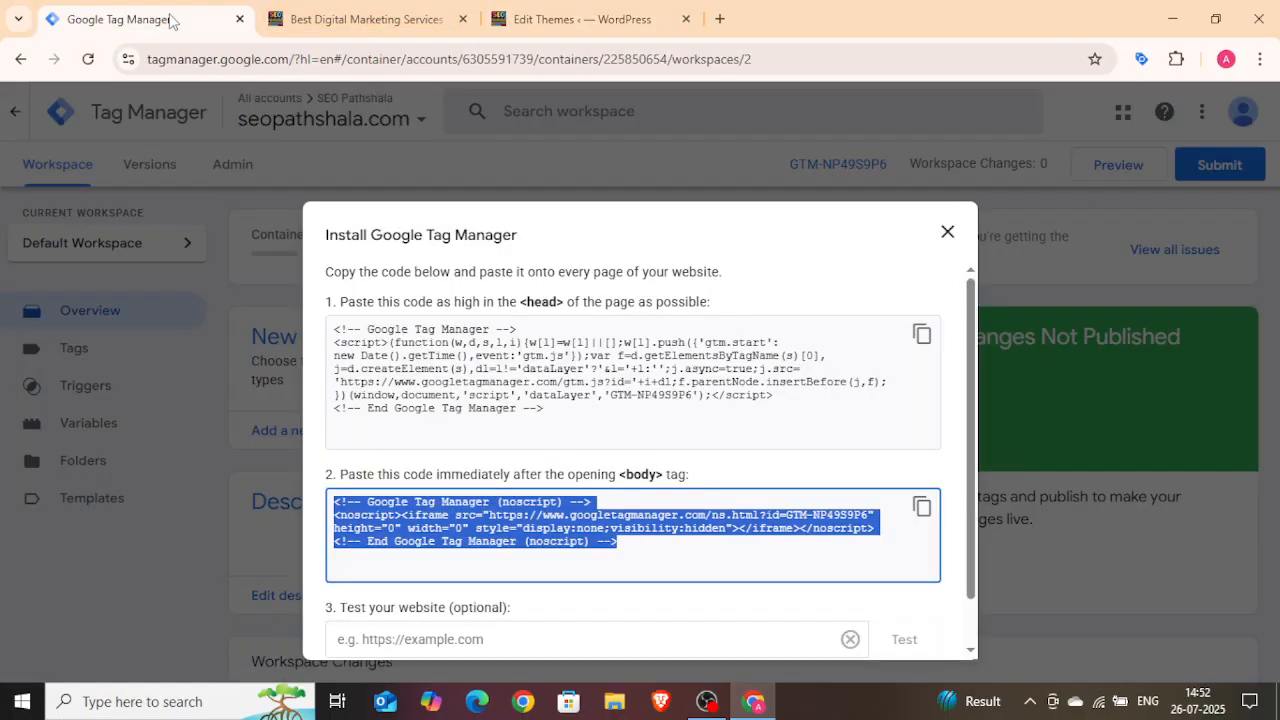
{"action": "scroll", "coordinate": [970, 485], "scroll_direction": "down", "scroll_amount": 1}
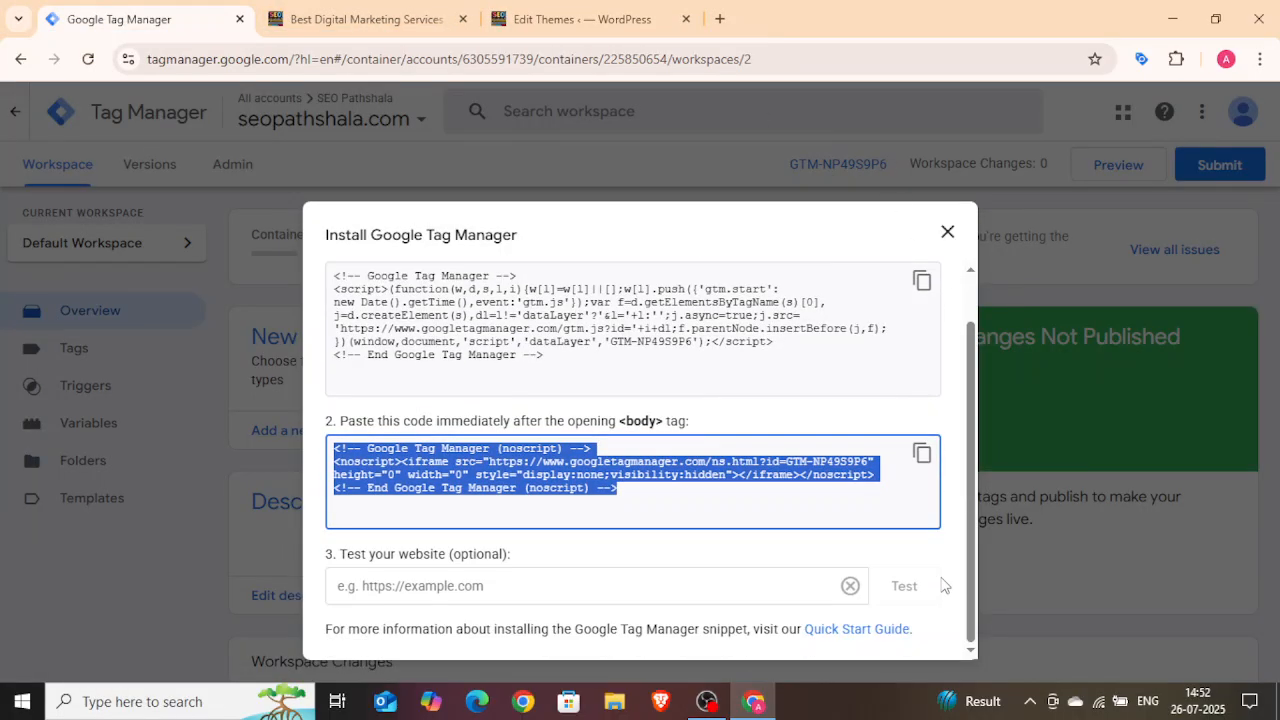
{"action": "left_click", "coordinate": [960, 322]}
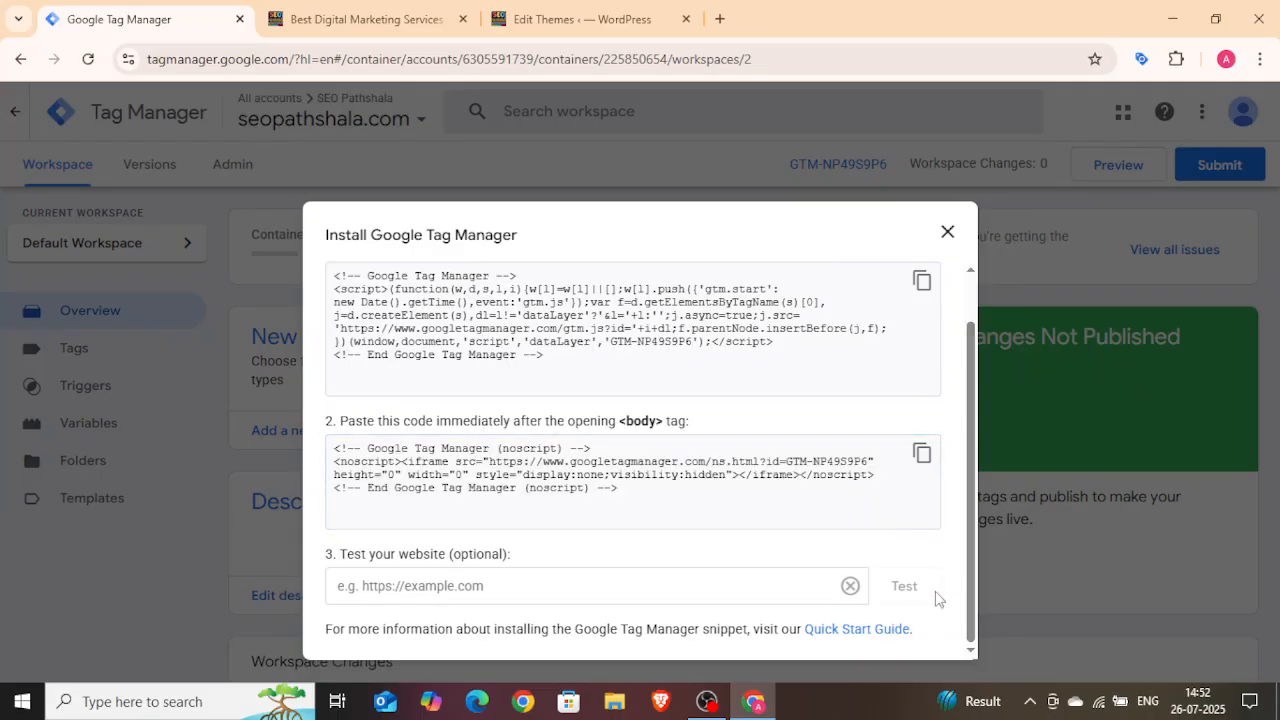
{"action": "left_click", "coordinate": [947, 233]}
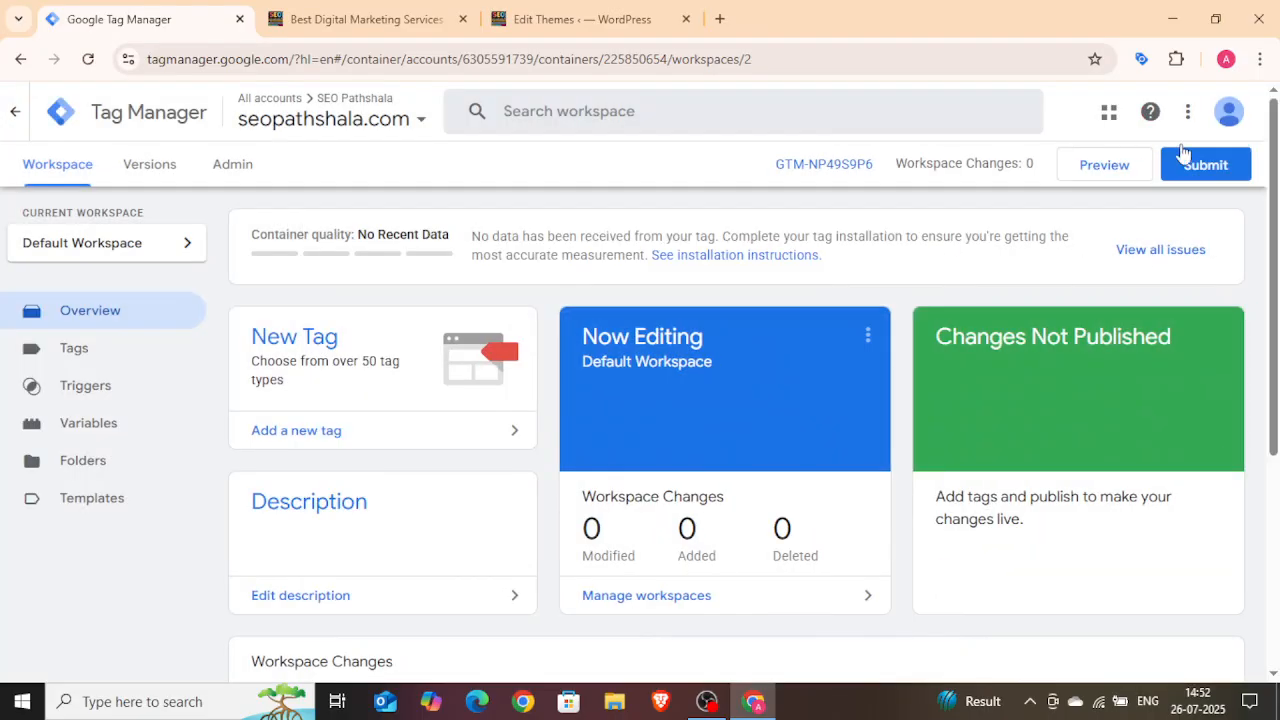
Step: Submit and publish the workspace, continuing without a version name or description
{"action": "left_click", "coordinate": [1202, 177]}
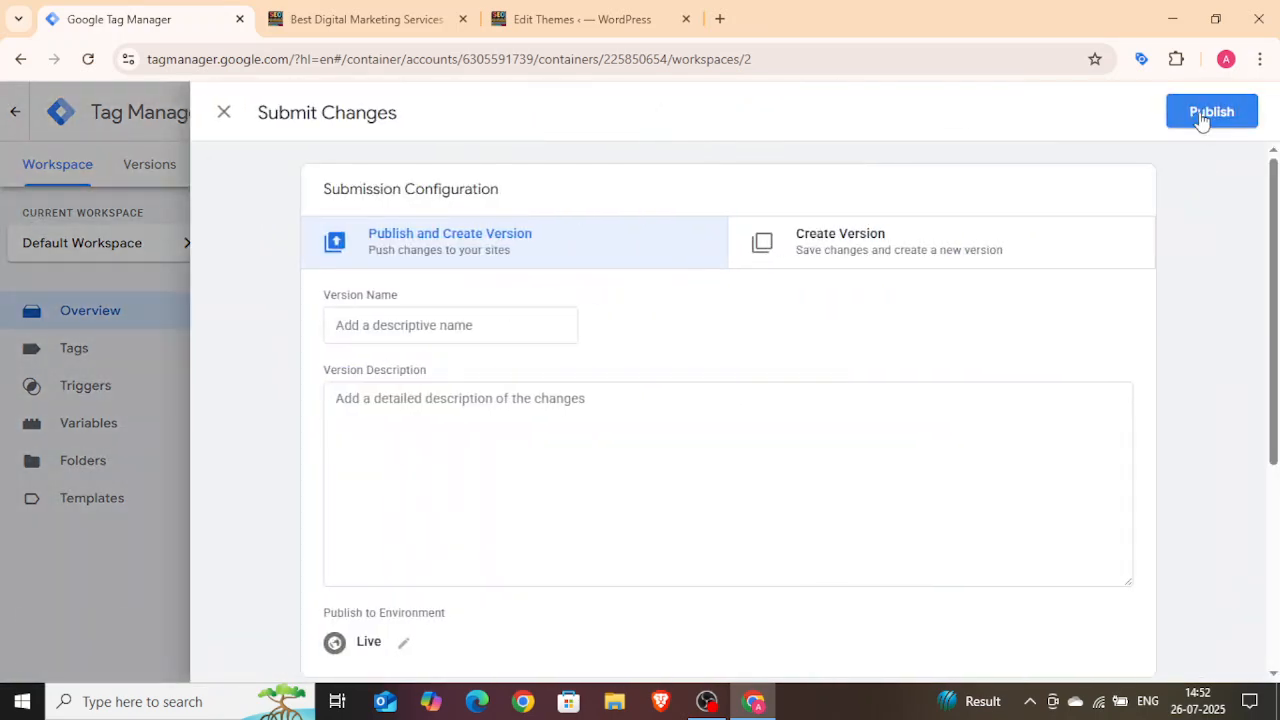
{"action": "left_click", "coordinate": [1201, 113]}
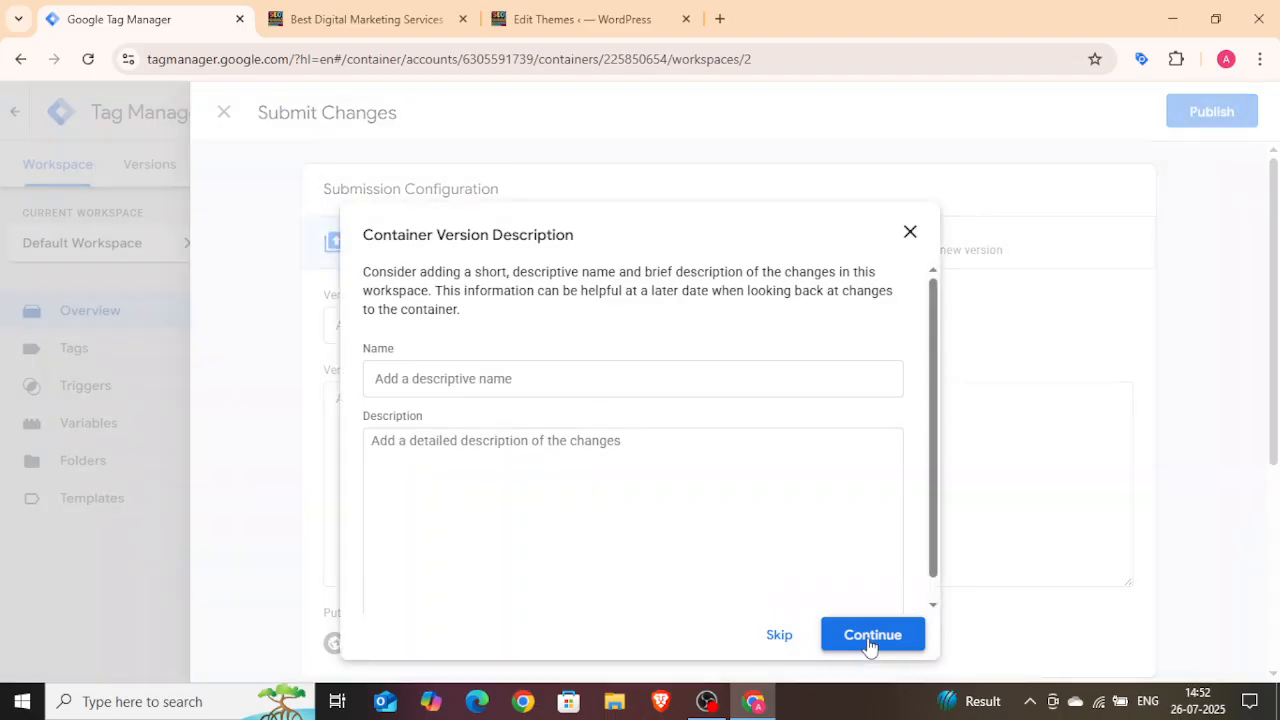
{"action": "left_click", "coordinate": [871, 646]}
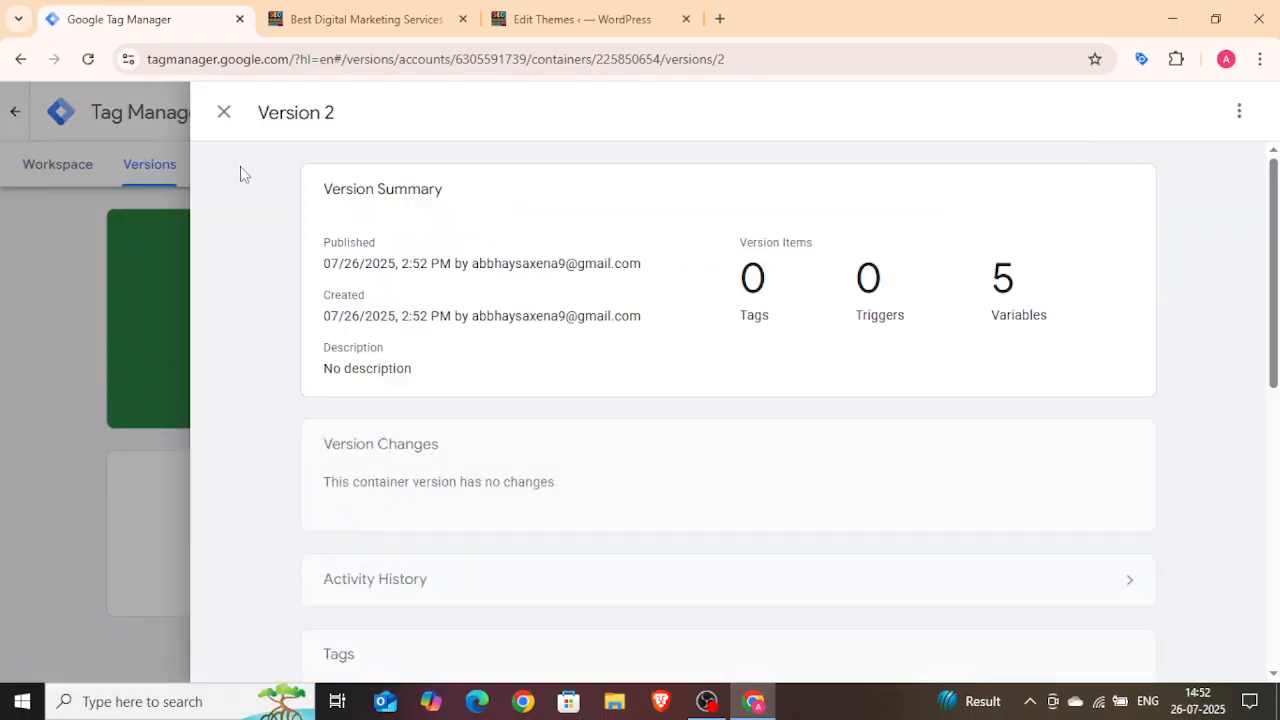
Step: Close the published version summary and return to the Workspace overview
{"action": "scroll", "coordinate": [500, 585], "scroll_direction": "down", "scroll_amount": 4}
{"action": "scroll", "coordinate": [502, 578], "scroll_direction": "up", "scroll_amount": 4}
{"action": "left_click", "coordinate": [223, 112]}
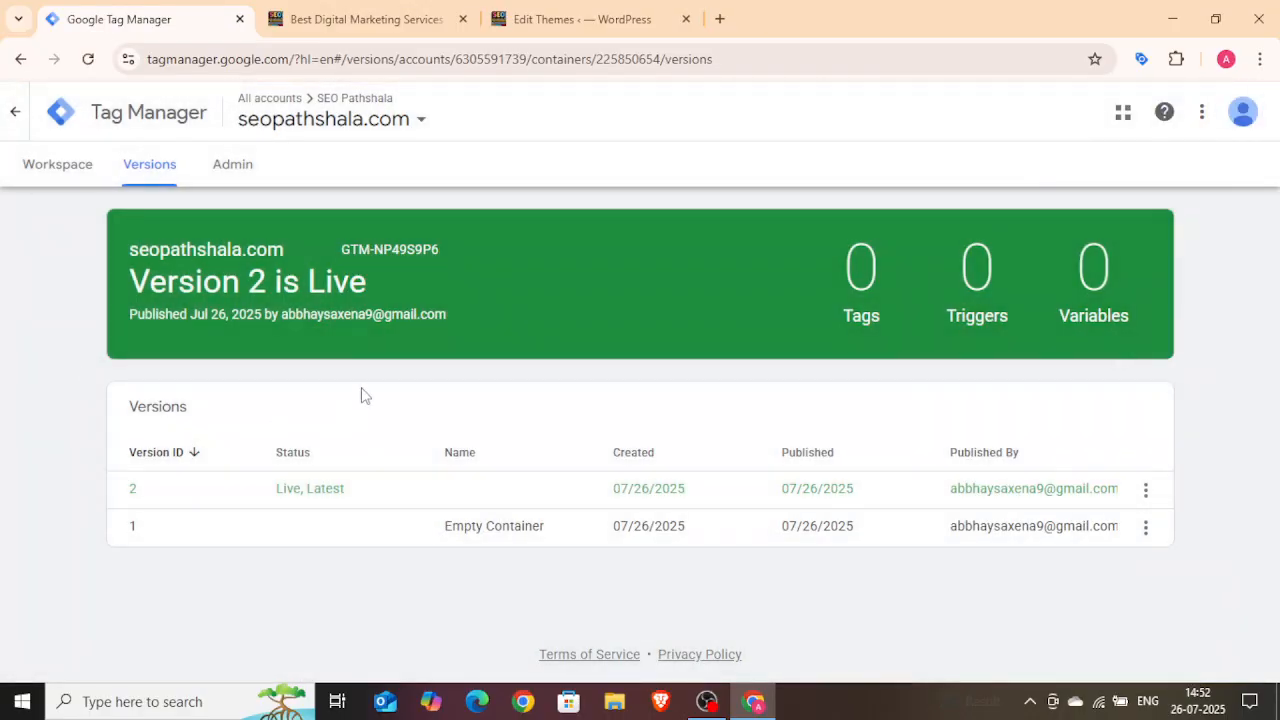
{"action": "left_click", "coordinate": [72, 172]}
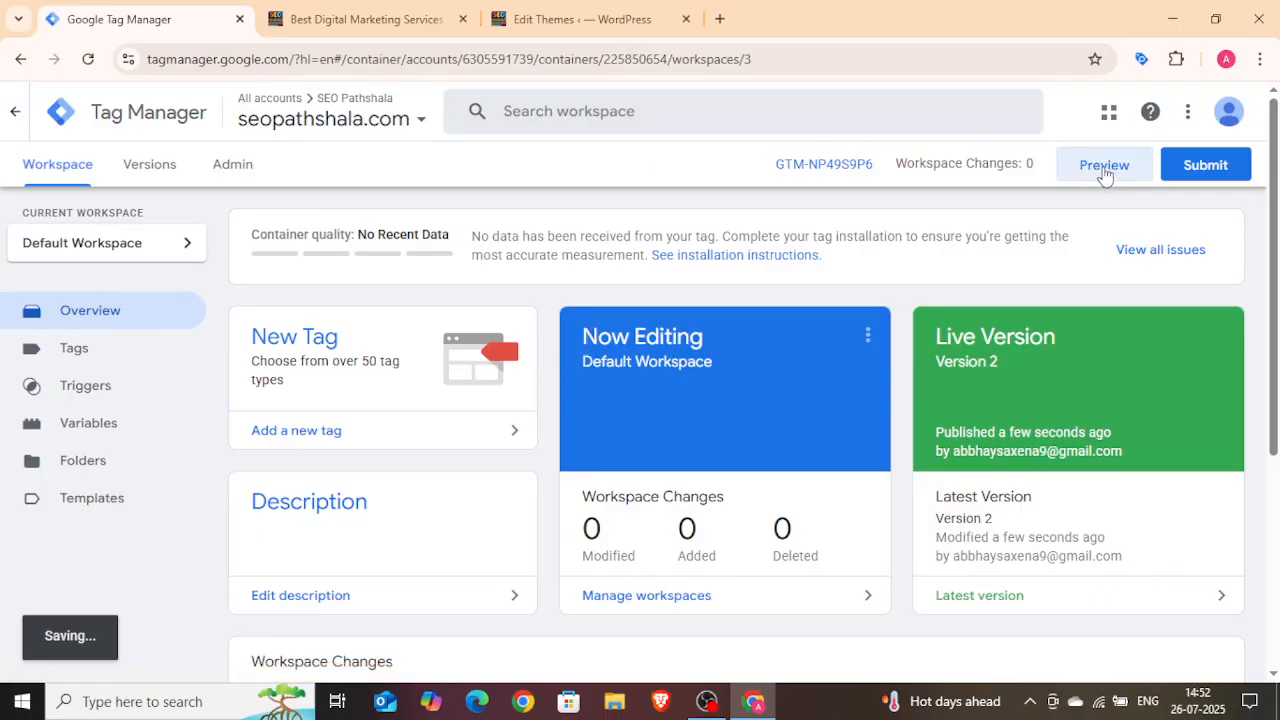
Step: Start Preview mode and connect Tag Assistant to the seopathshala.com website URL
{"action": "left_click", "coordinate": [1104, 170]}
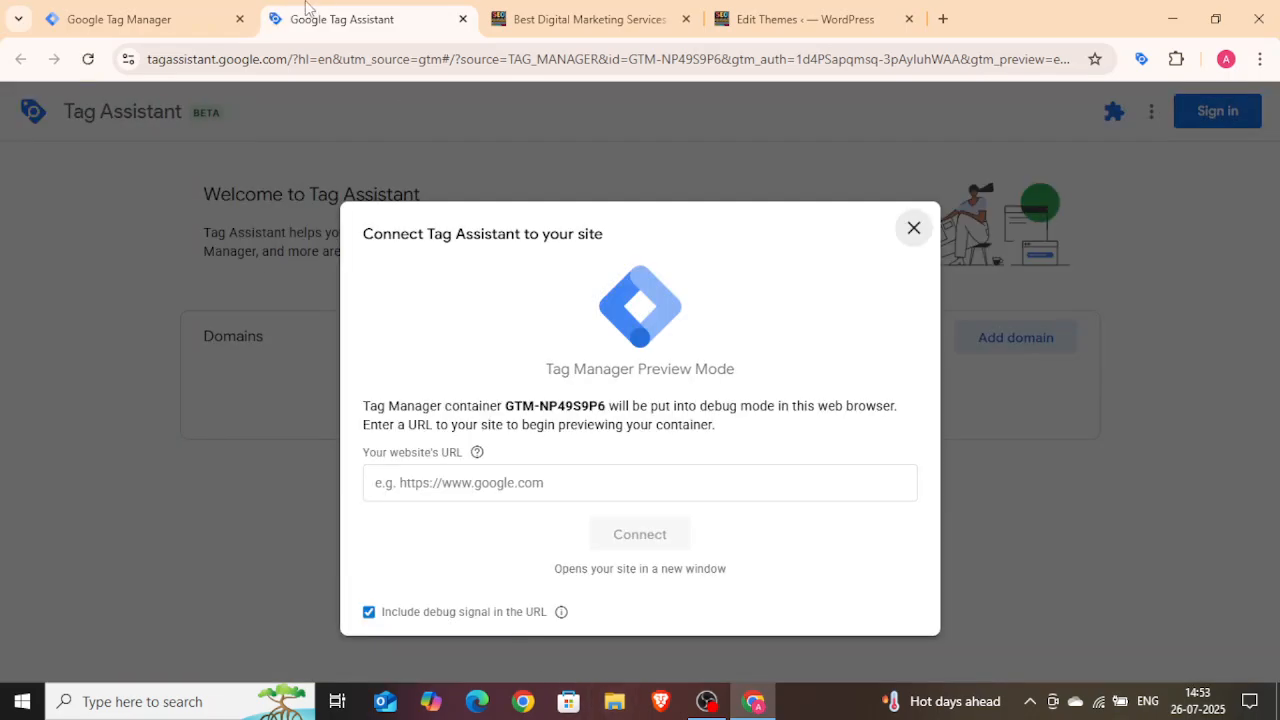
{"action": "left_click", "coordinate": [540, 20]}
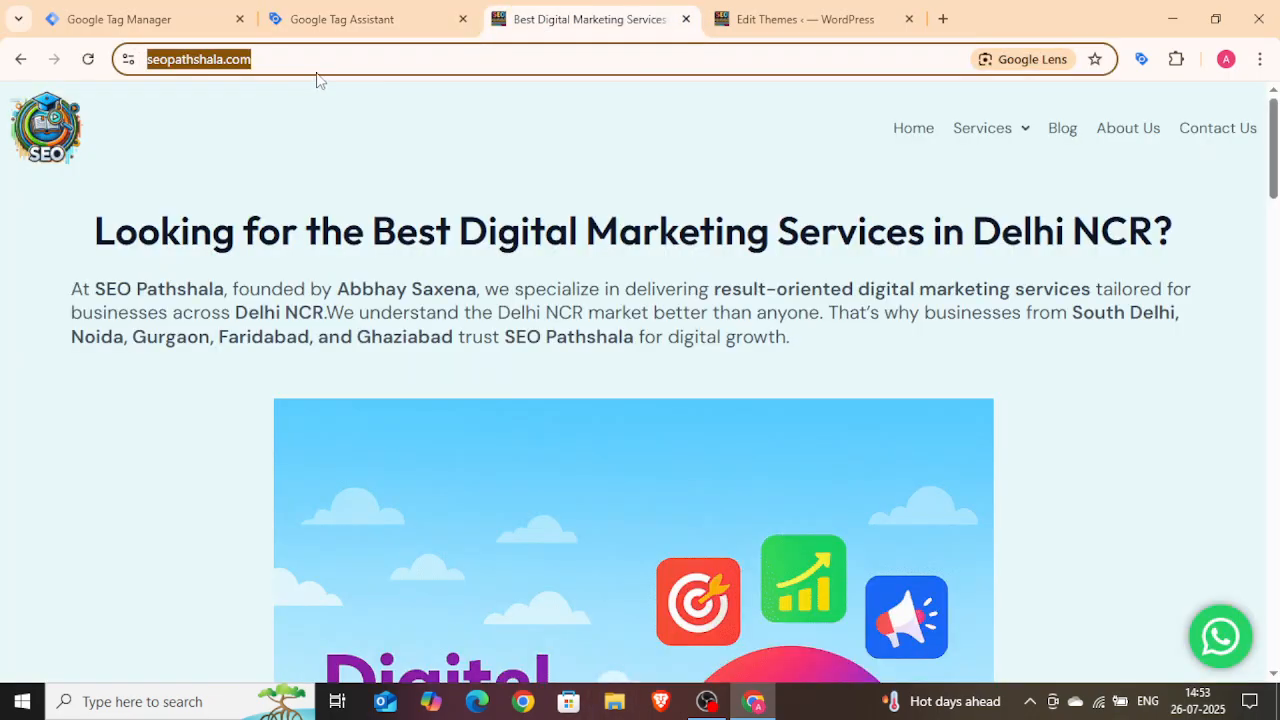
{"action": "left_click", "coordinate": [334, 19]}
{"action": "type", "text": "https://seopathshala.com/"}
{"action": "left_click", "coordinate": [610, 545]}
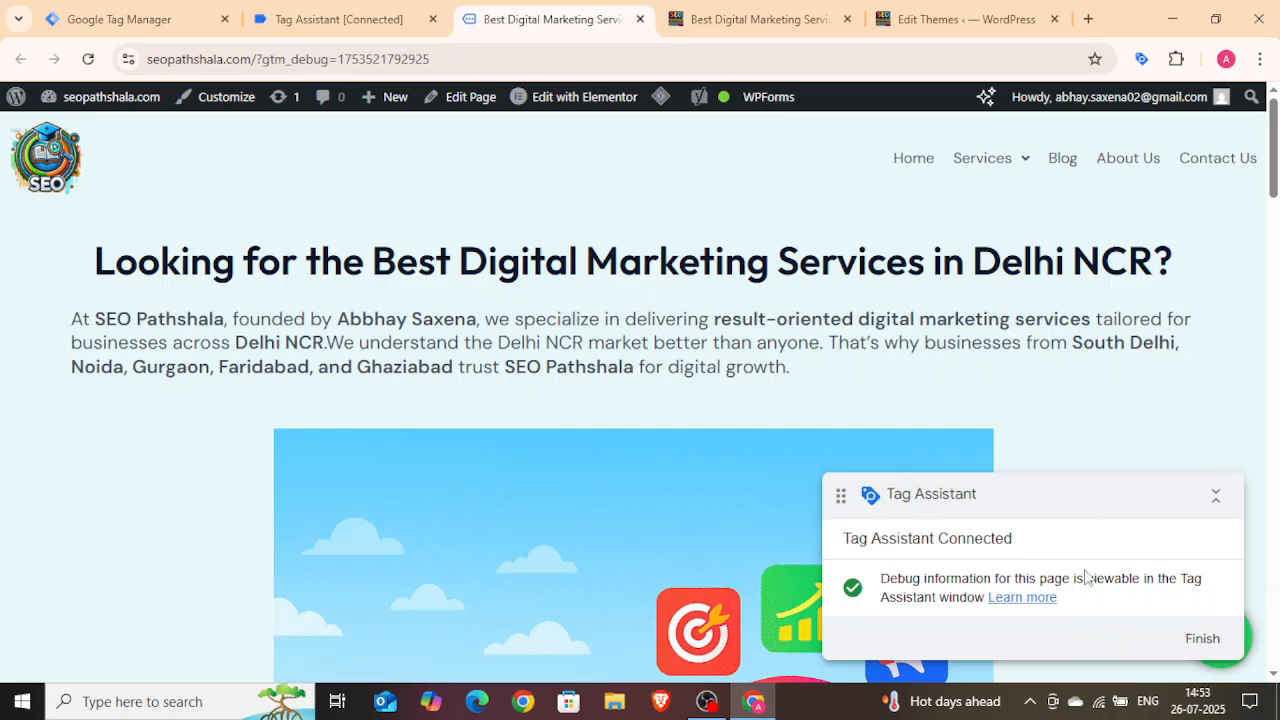
Step: Continue in Tag Assistant and open the page's container details in the debug summary
{"action": "left_click", "coordinate": [375, 14]}
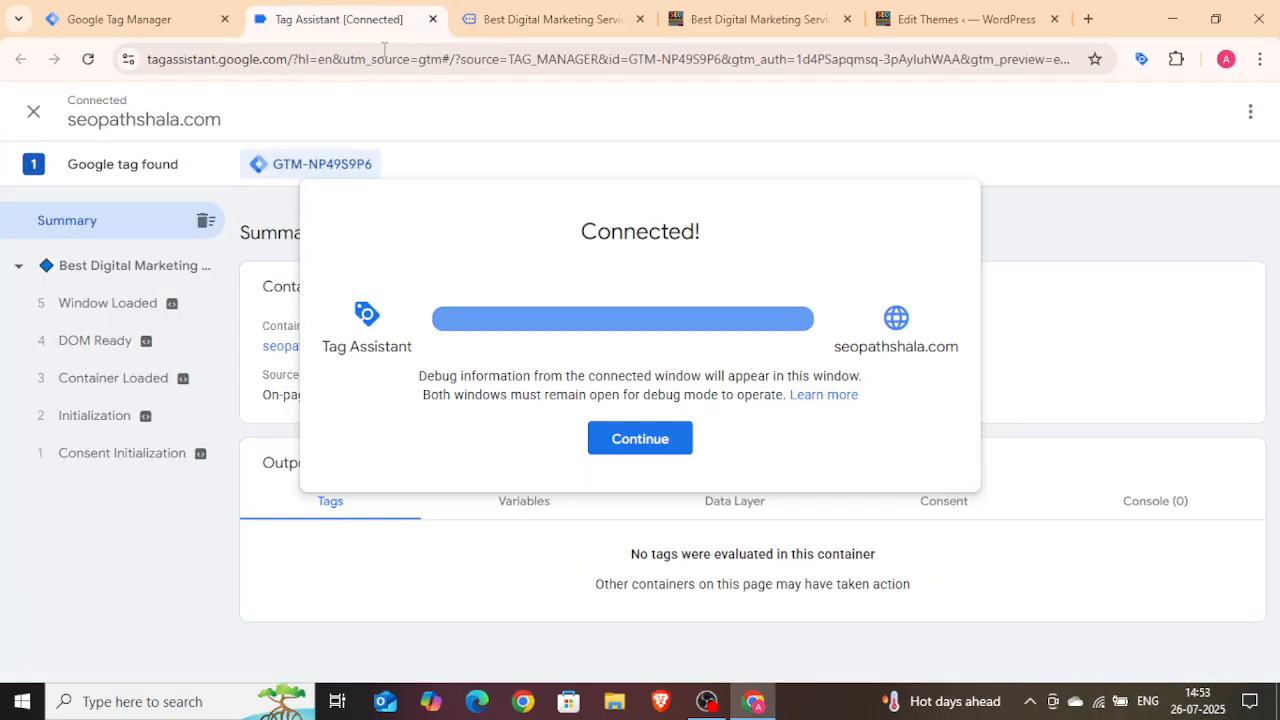
{"action": "left_click", "coordinate": [666, 452]}
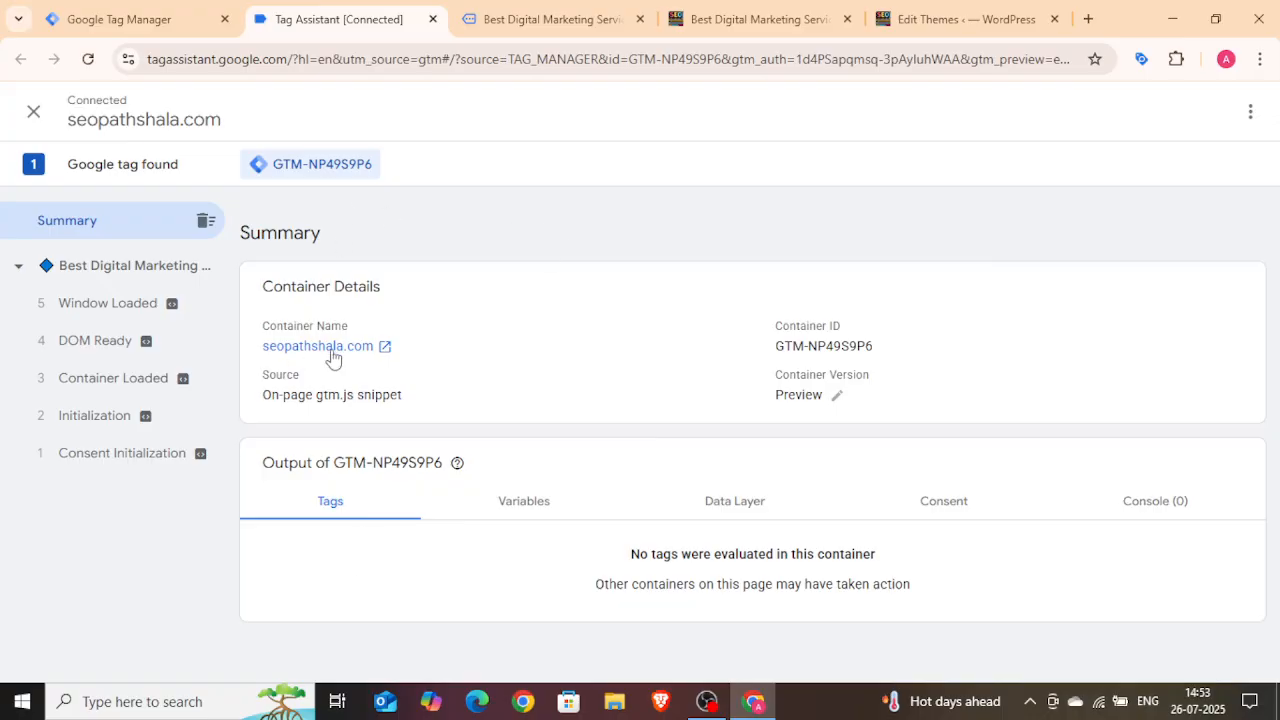
{"action": "left_click", "coordinate": [124, 277]}
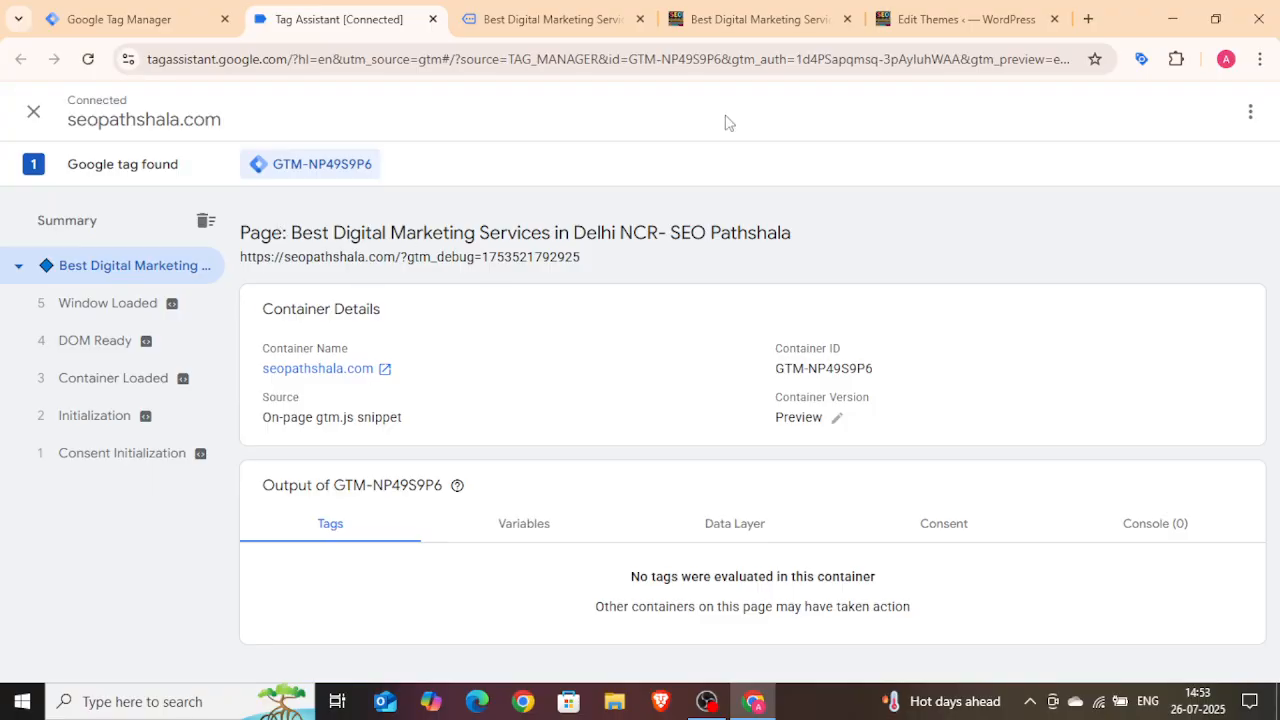
Step: Open the Tag Assistant extension on the website tab and check the Google tags it finds
{"action": "left_click", "coordinate": [760, 20]}
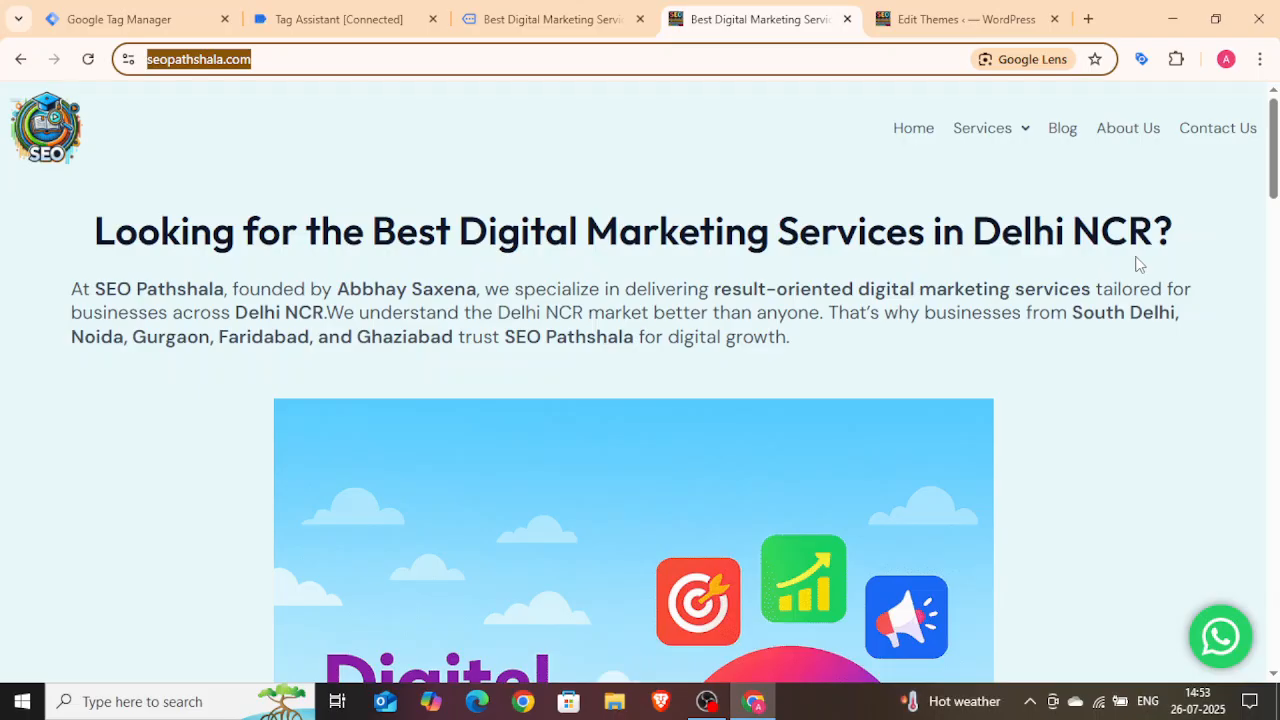
{"action": "left_click", "coordinate": [1142, 60]}
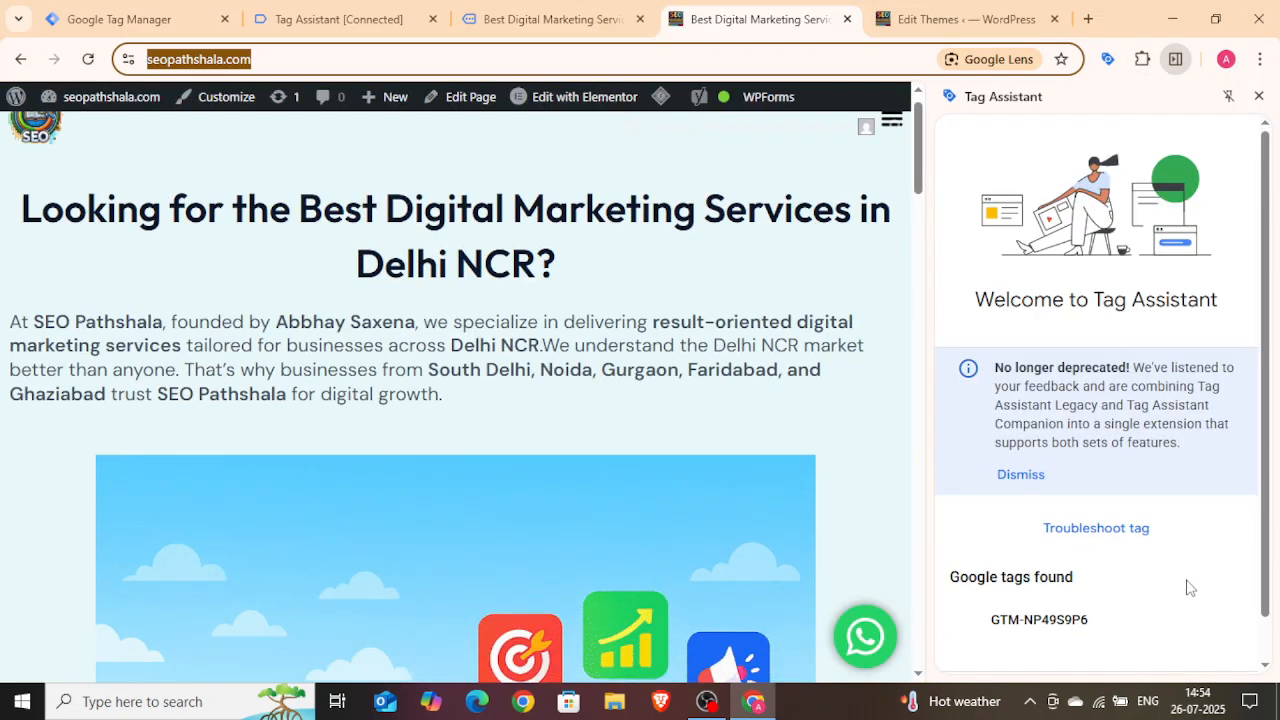
{"action": "scroll", "coordinate": [1175, 595], "scroll_direction": "down", "scroll_amount": 1}
{"action": "scroll", "coordinate": [1100, 602], "scroll_direction": "down", "scroll_amount": 1}
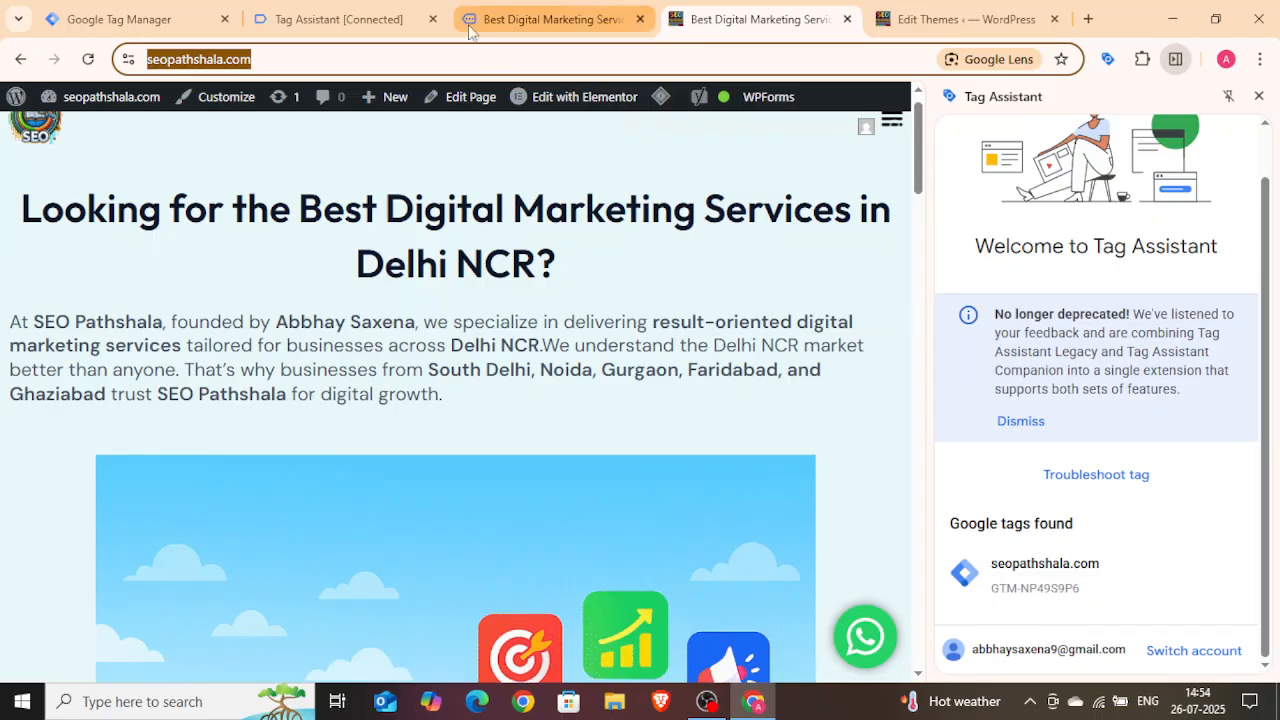
Step: Review the Tag Assistant debug tab, then close the extension panel on the website tab
{"action": "left_click", "coordinate": [384, 26]}
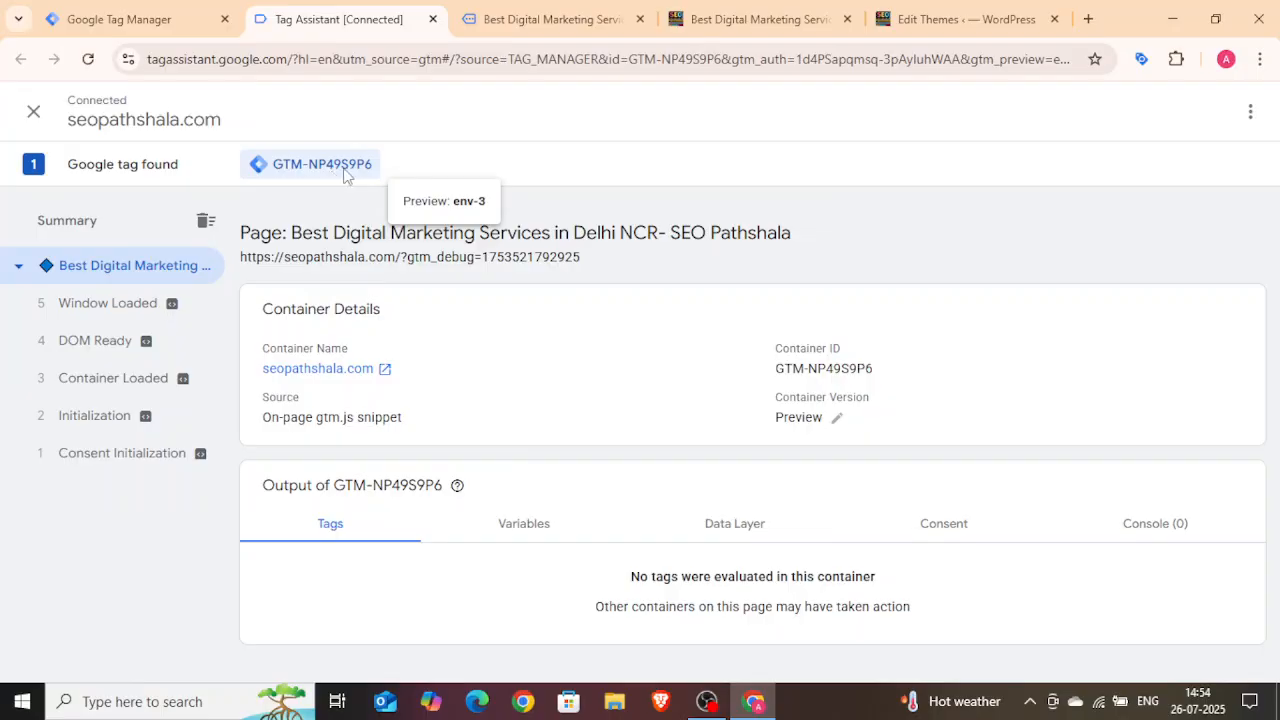
{"action": "left_click", "coordinate": [763, 12]}
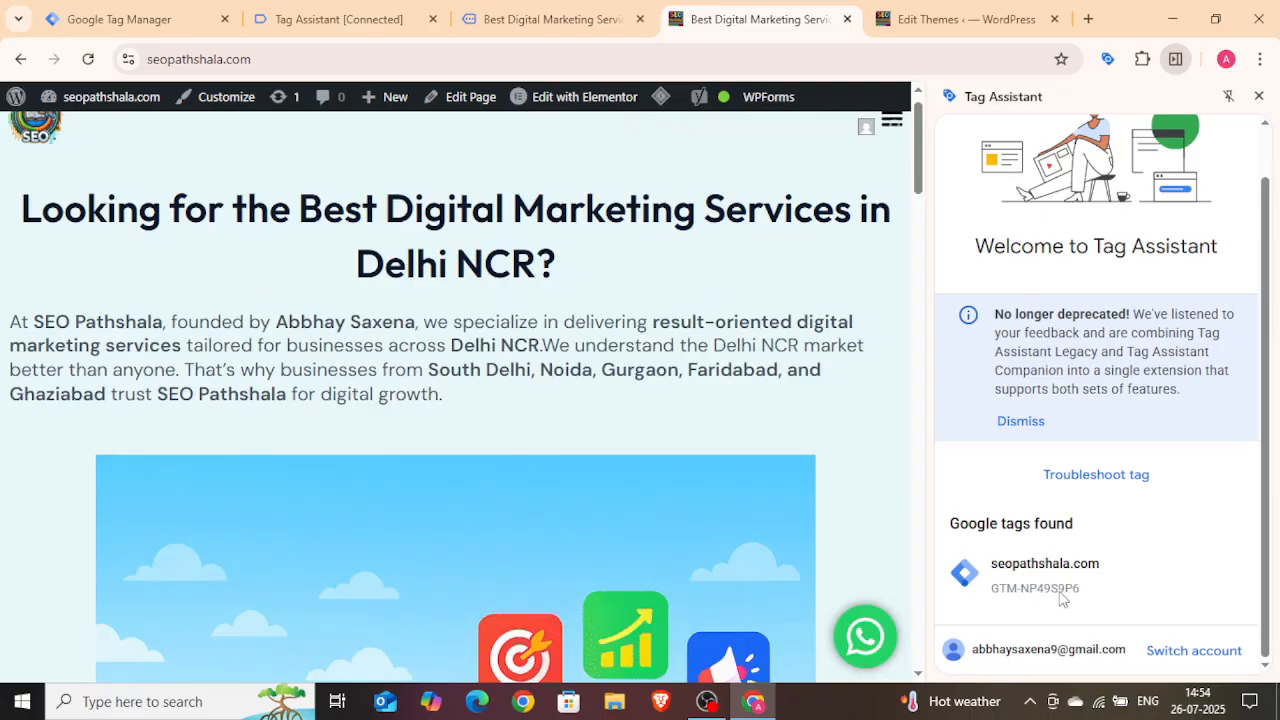
{"action": "left_click", "coordinate": [1258, 96]}
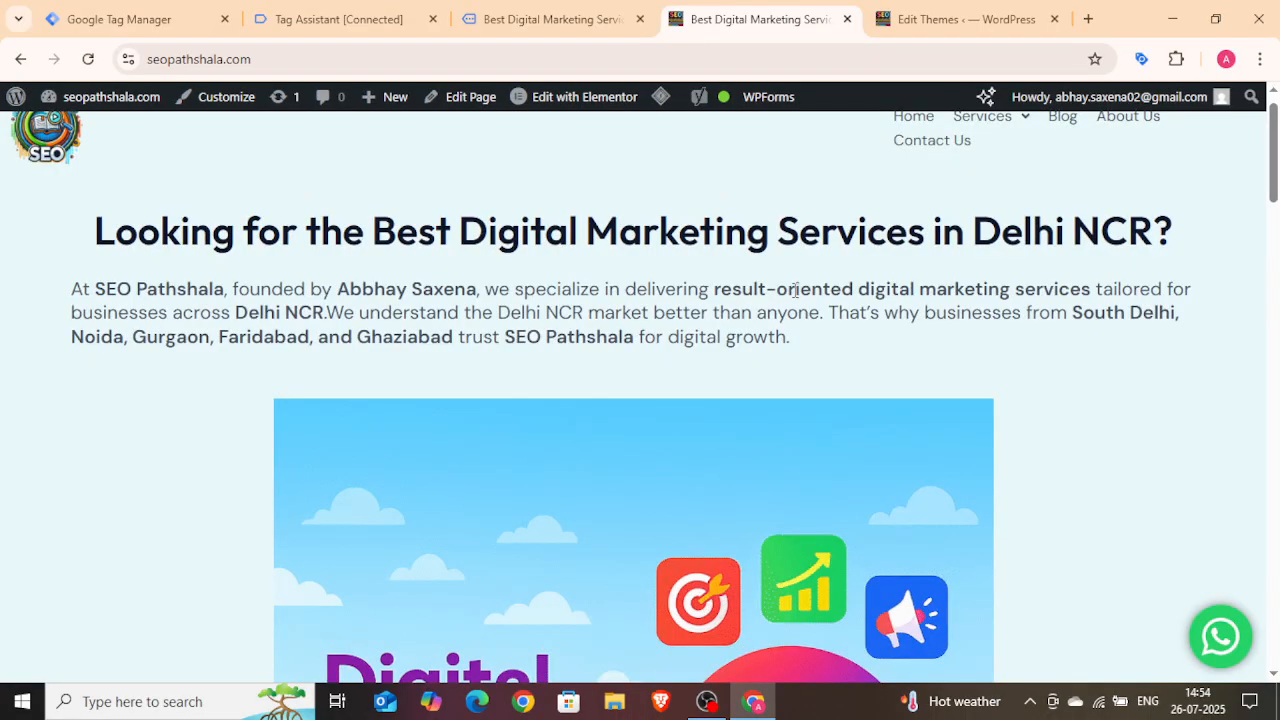